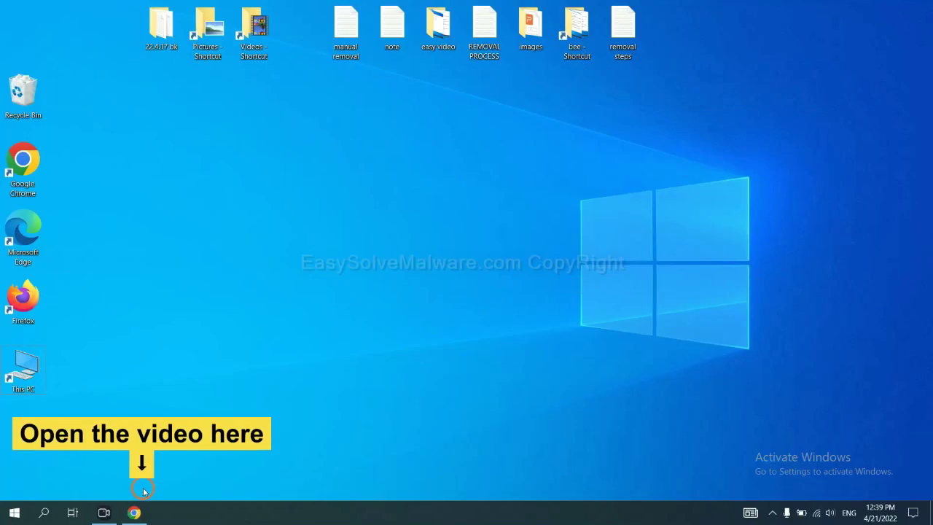
# In Chrome, download the SpyHunter for Windows installer from the EasySolveMalware guide page
pyautogui.click(136, 512)
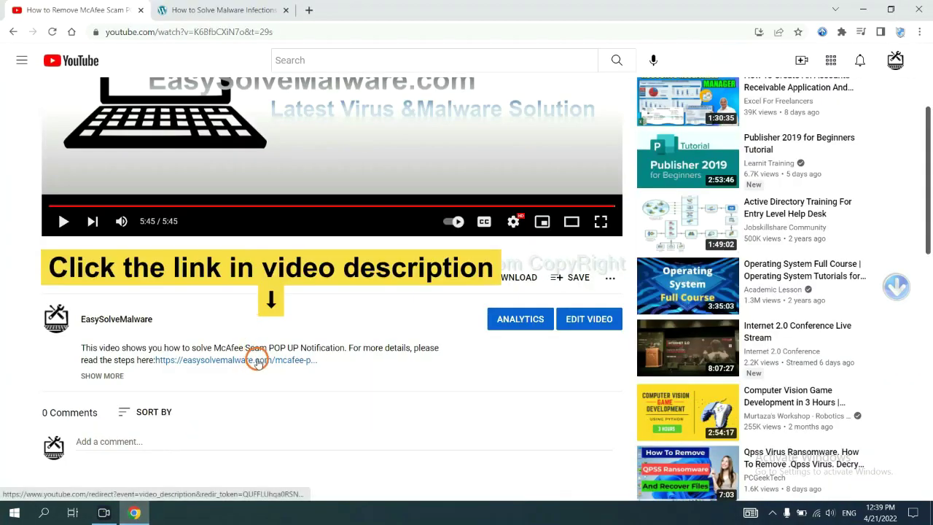
pyautogui.click(222, 10)
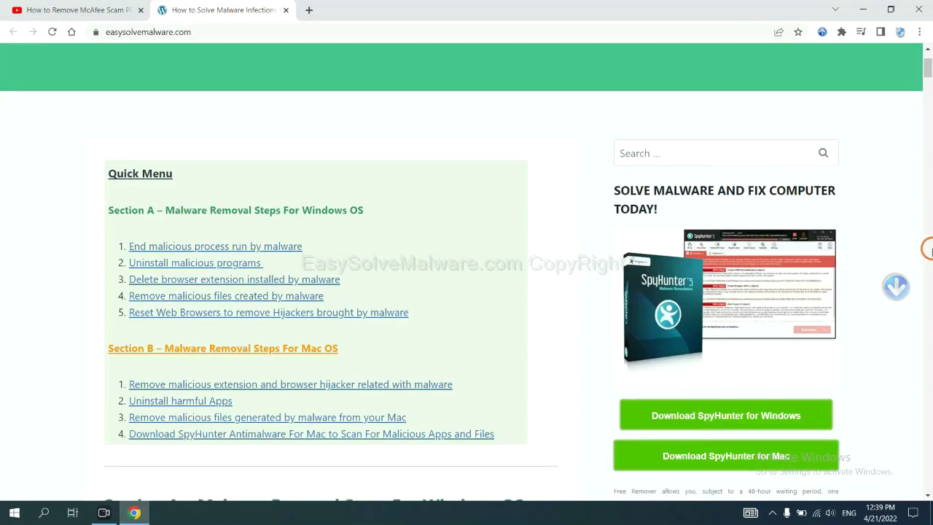
pyautogui.scroll(-3, 927, 249)
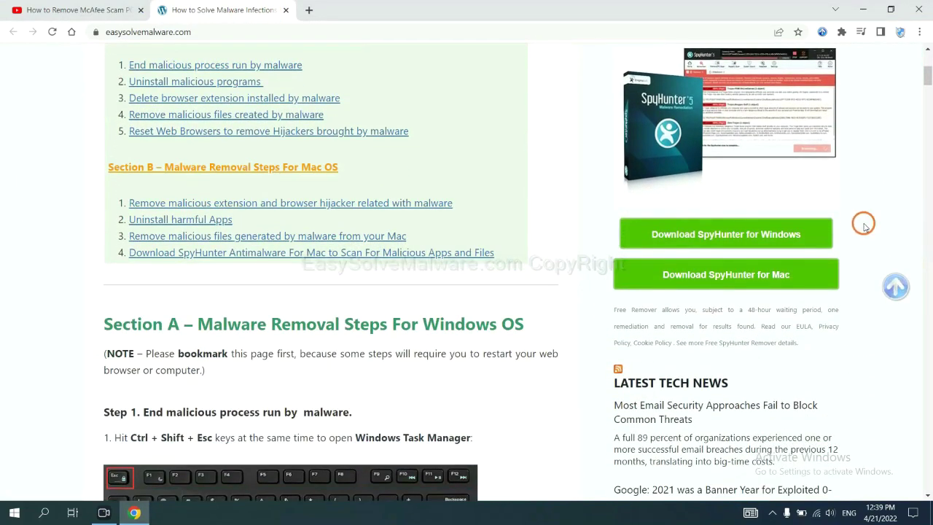
pyautogui.click(792, 233)
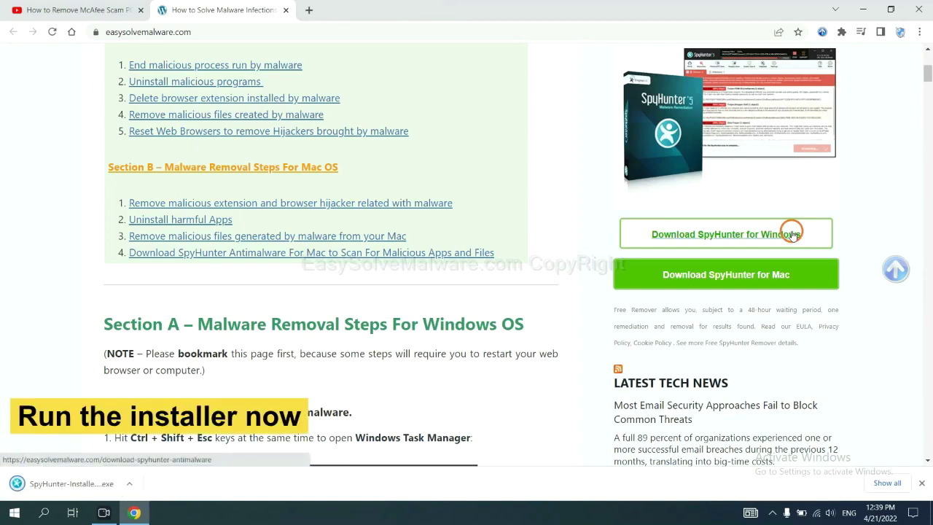
# Run the SpyHunter 5 installer in English, accept the EULA, install, and finish setup
pyautogui.click(58, 484)
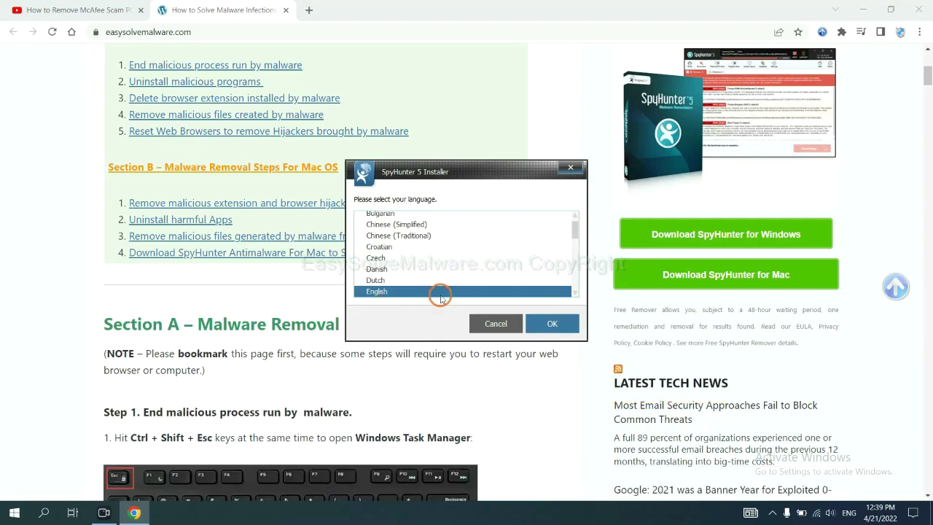
pyautogui.click(539, 324)
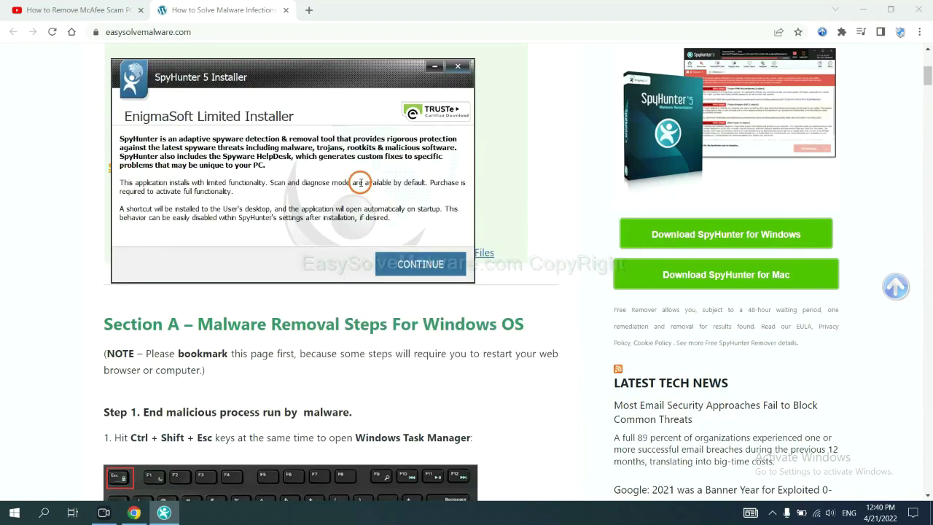
pyautogui.click(406, 264)
pyautogui.click(300, 233)
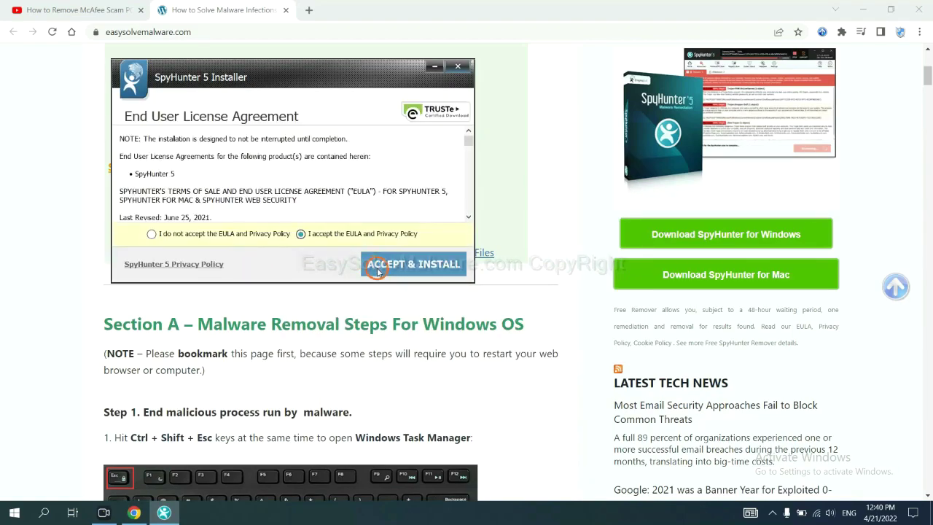
pyautogui.click(377, 270)
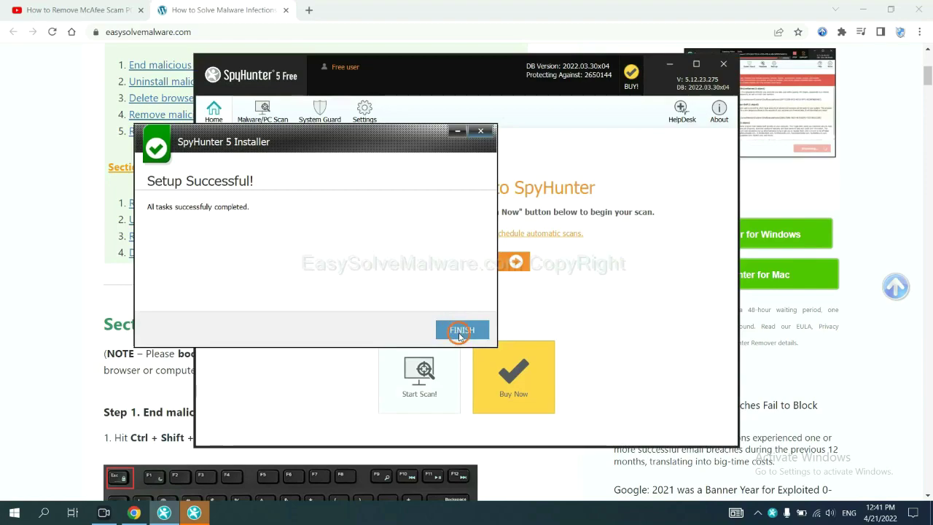
pyautogui.click(459, 331)
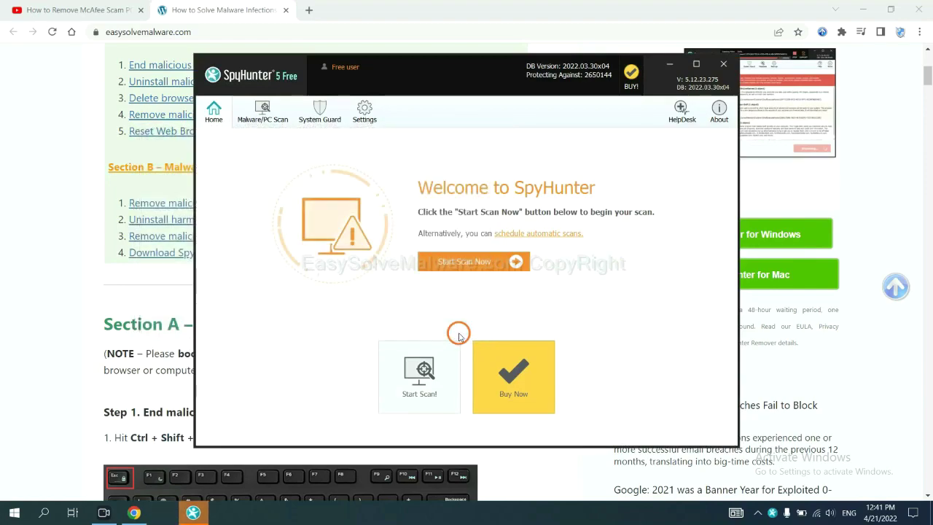
# Scan the PC with SpyHunter 5, which flags remove360.bat, and continue past the results
pyautogui.click(459, 267)
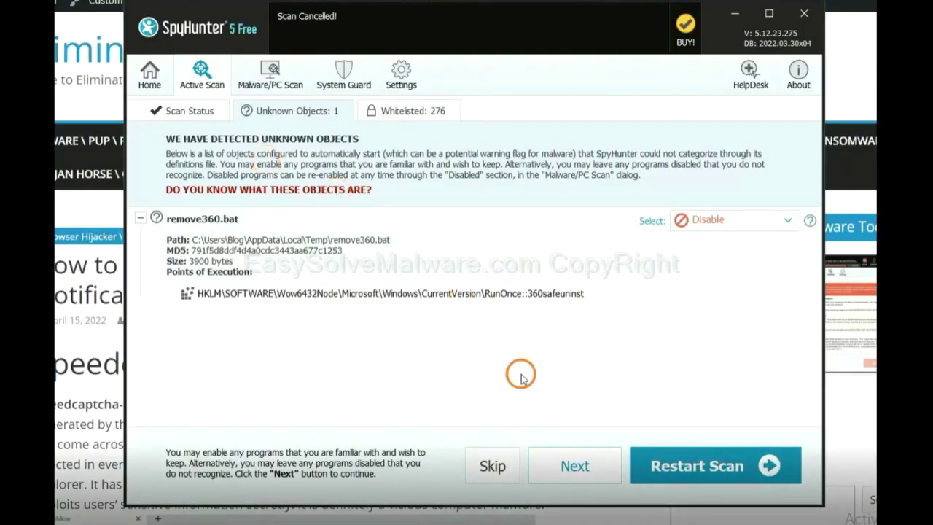
pyautogui.click(573, 466)
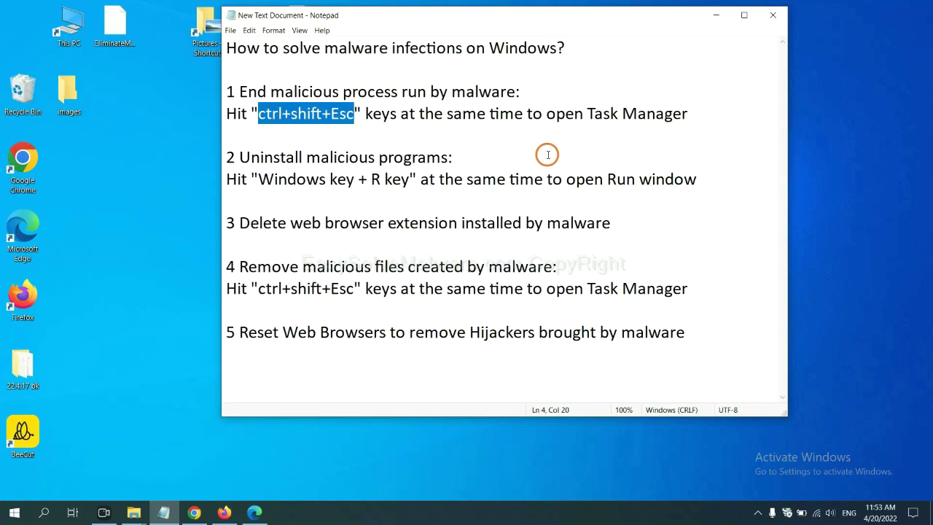
# Highlight step 1's ctrl+shift+Esc Task Manager shortcut in the Notepad notes
pyautogui.click(333, 115)
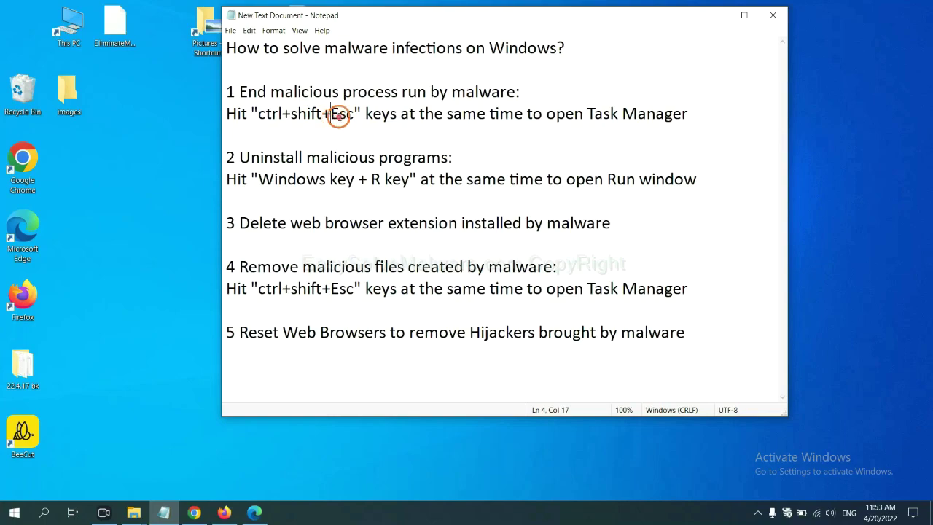
pyautogui.moveTo(353, 115); pyautogui.dragTo(258, 116)
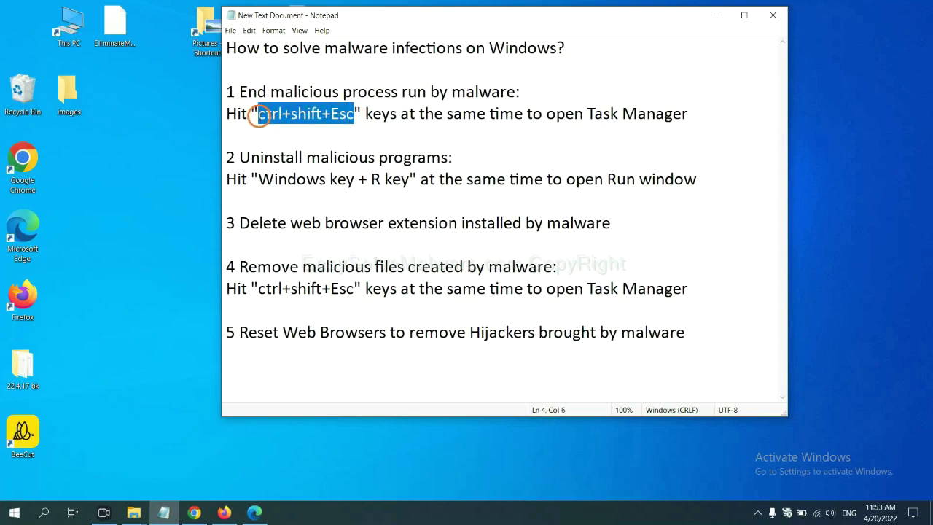
pyautogui.hotkey('ctrl', 'shift', 'Escape')
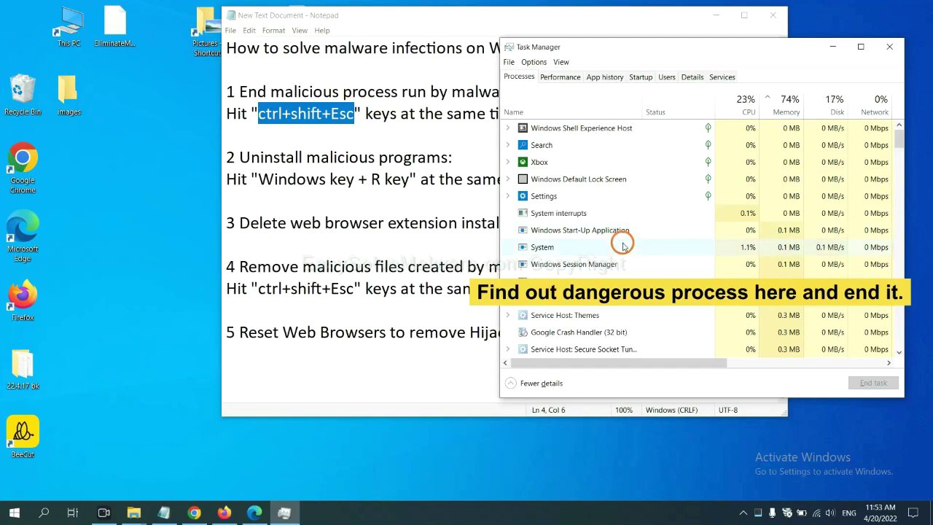
pyautogui.click(623, 246)
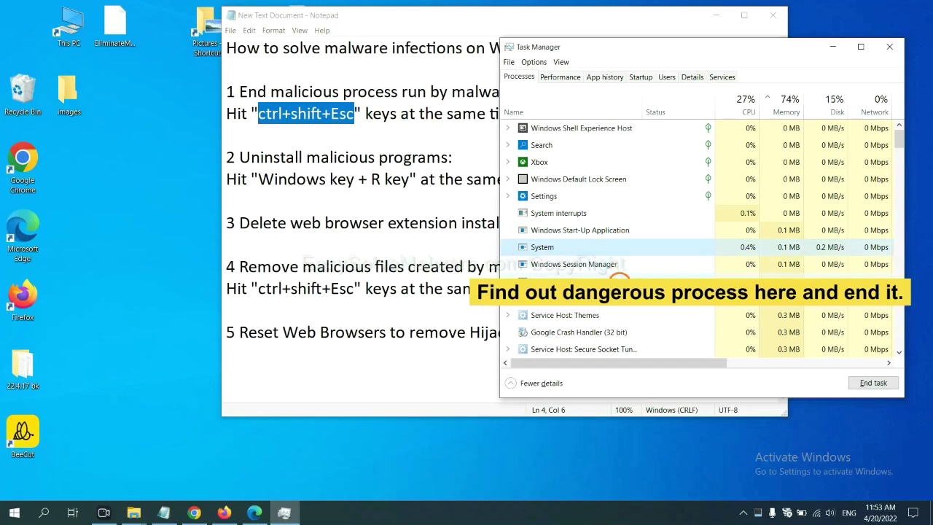
pyautogui.click(619, 281)
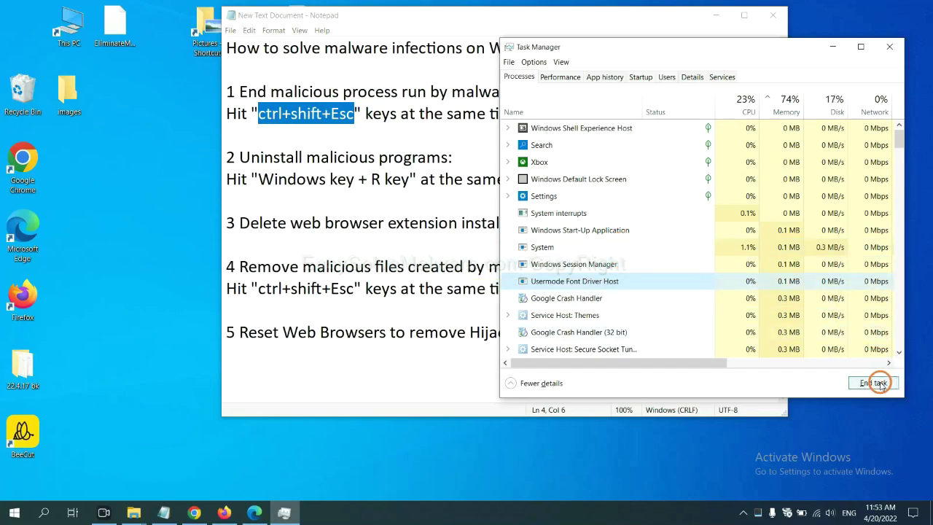
pyautogui.click(887, 47)
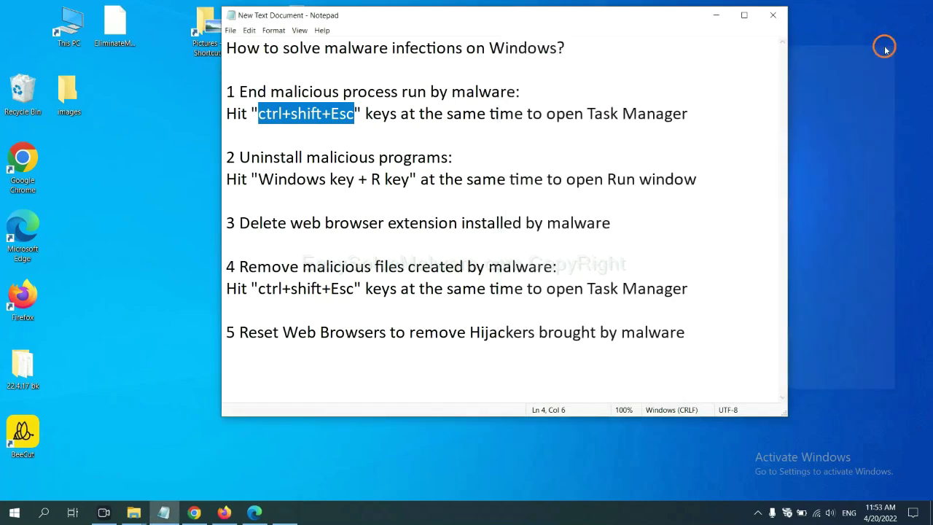
# Following step 2 of the notes, run 'control panel' from the Run dialog
pyautogui.press('Down')
pyautogui.press('Down')
pyautogui.press('Down')
pyautogui.press('Down')
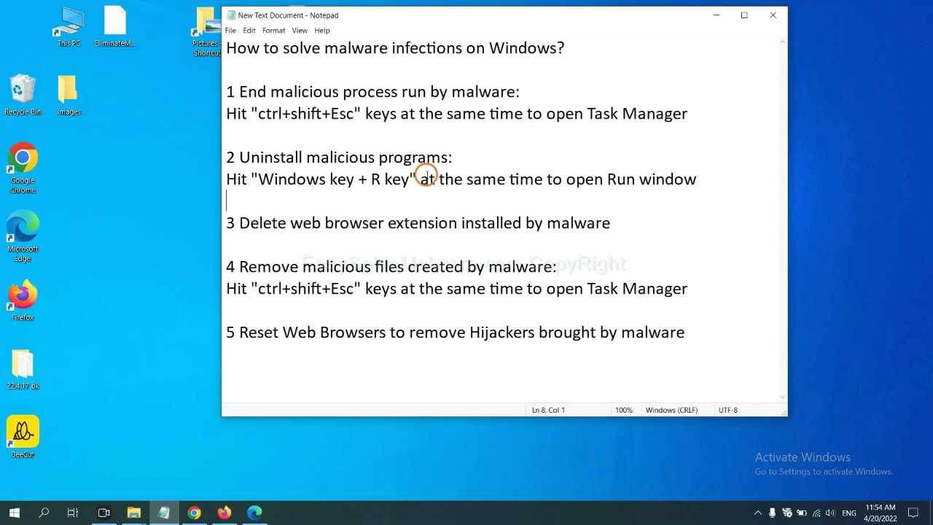
pyautogui.moveTo(256, 180); pyautogui.dragTo(406, 188)
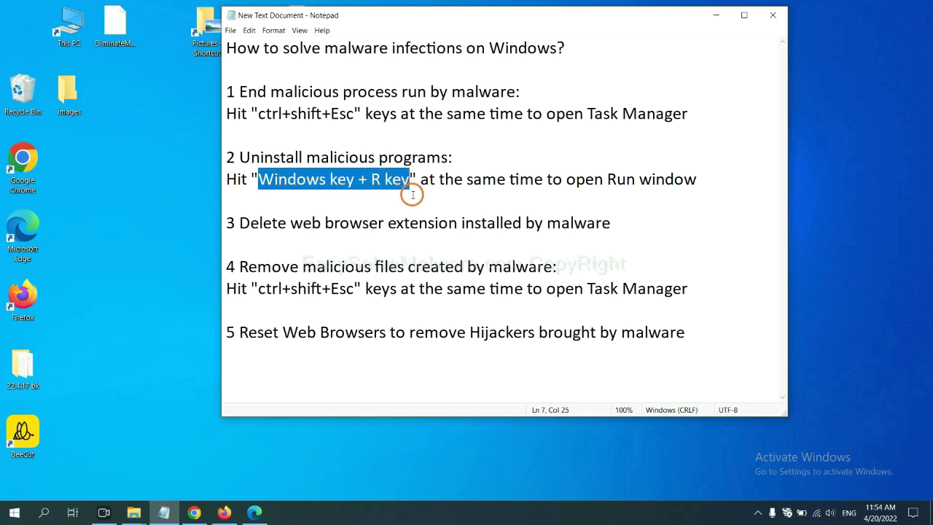
pyautogui.press('super+r')
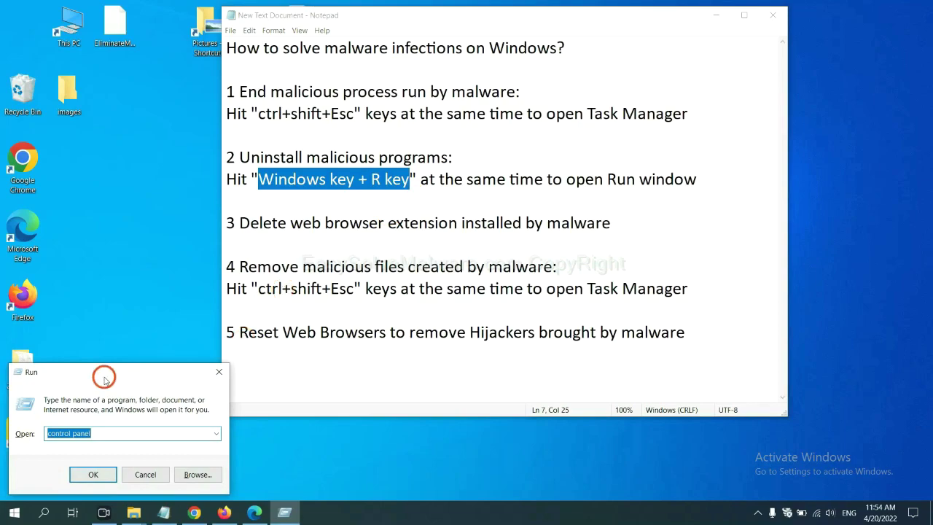
pyautogui.moveTo(104, 378); pyautogui.dragTo(711, 161)
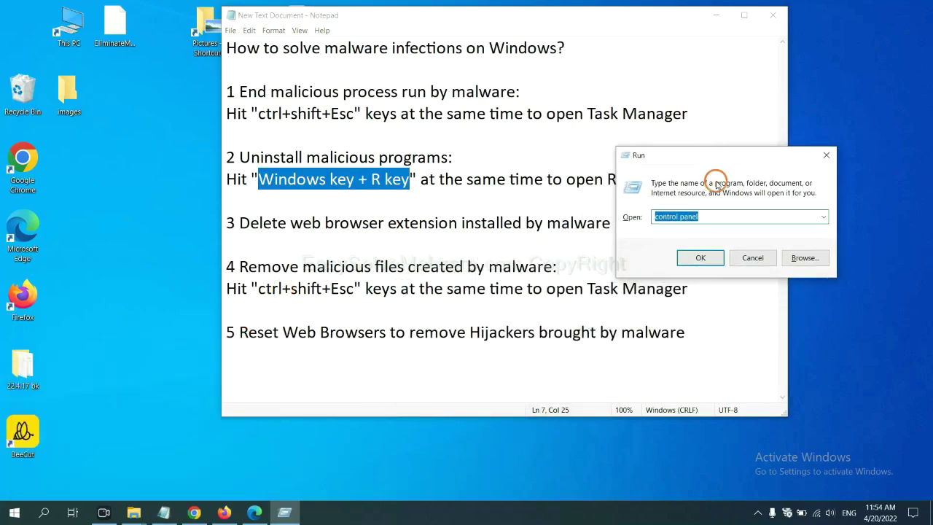
pyautogui.click(718, 216)
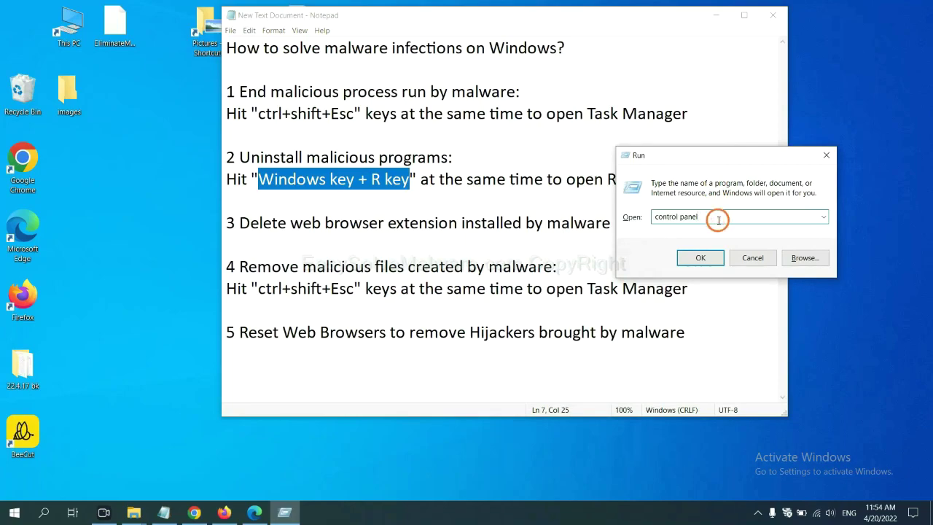
pyautogui.moveTo(697, 217); pyautogui.dragTo(654, 215)
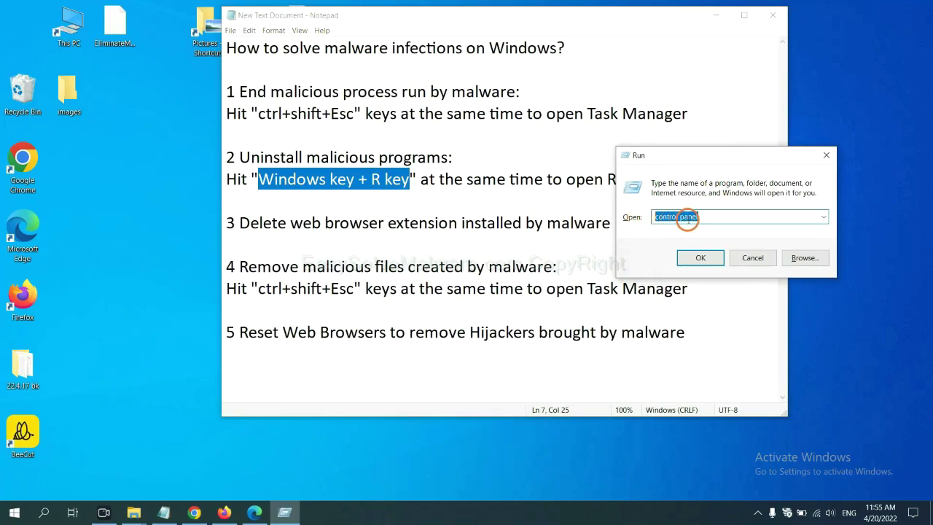
pyautogui.click(697, 259)
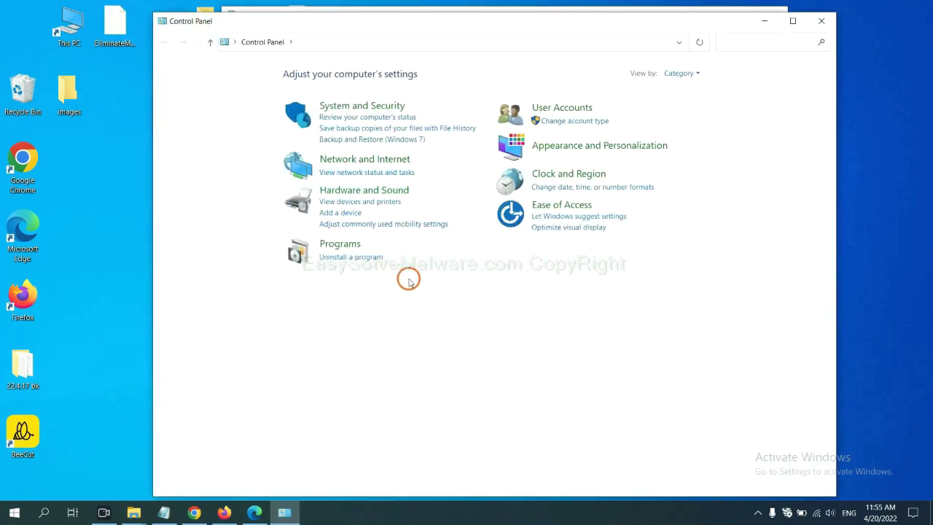
# Select Xiph.Org Open Codecs in the uninstall programs list, then close Programs and Features
pyautogui.click(368, 262)
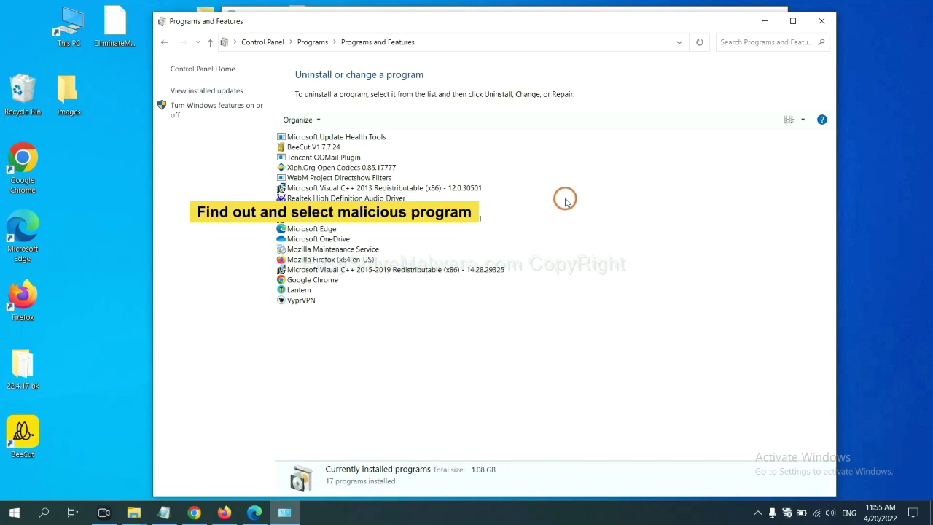
pyautogui.click(367, 168)
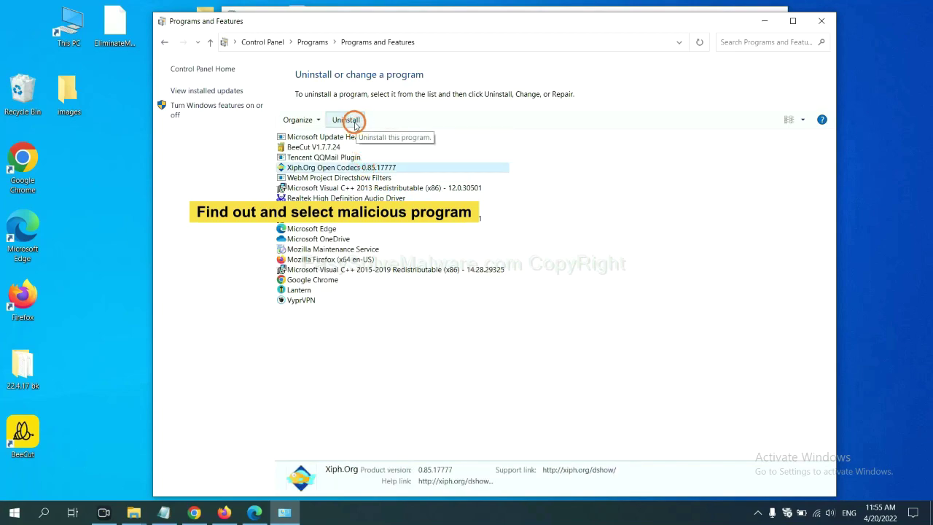
pyautogui.click(826, 24)
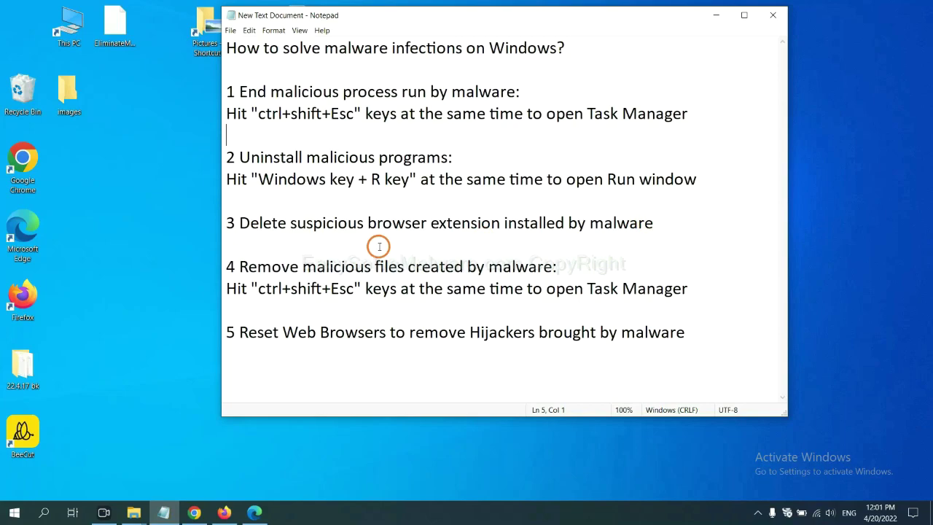
# Open Chrome's Extensions page via More tools, showing the Scroll To Top extension
pyautogui.click(193, 512)
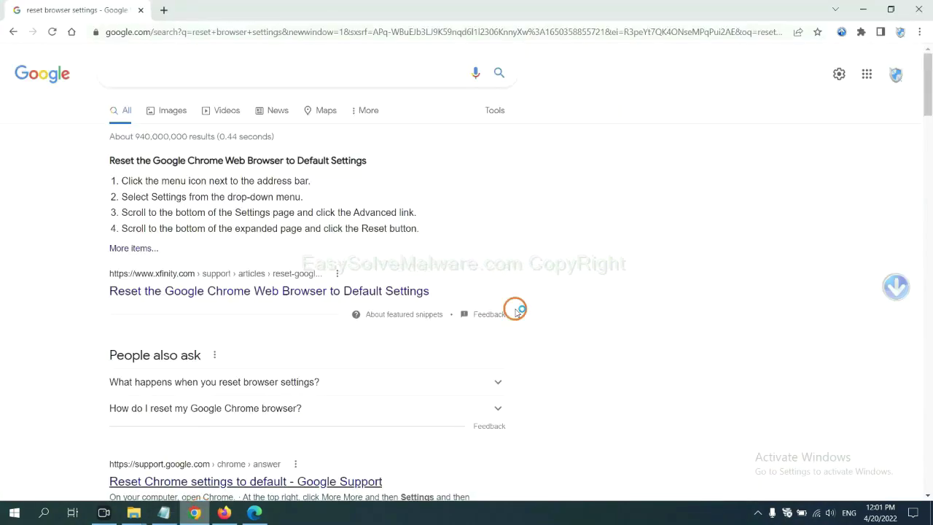
pyautogui.click(918, 33)
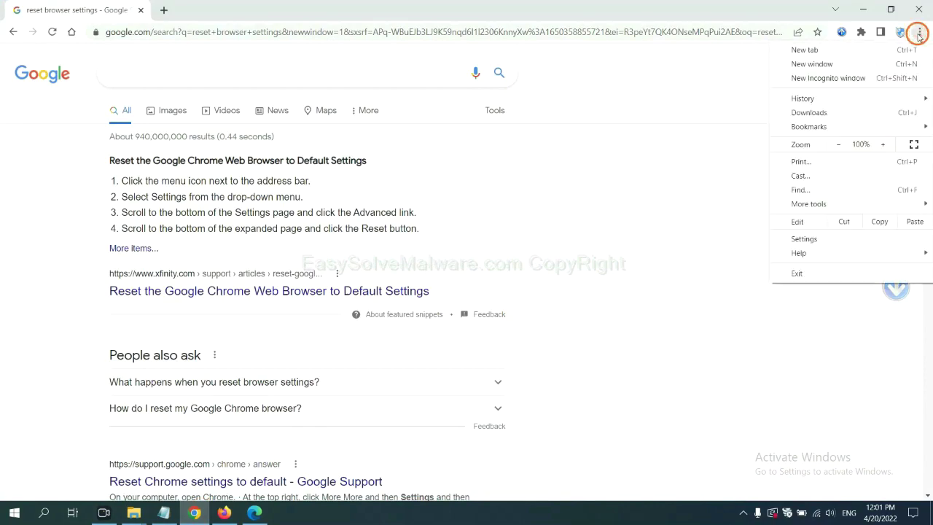
pyautogui.moveTo(837, 204)
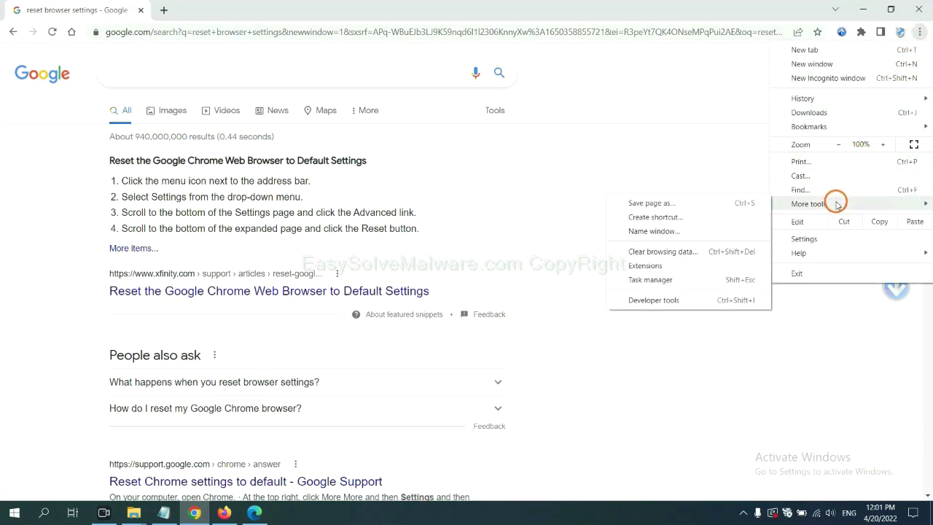
pyautogui.click(686, 264)
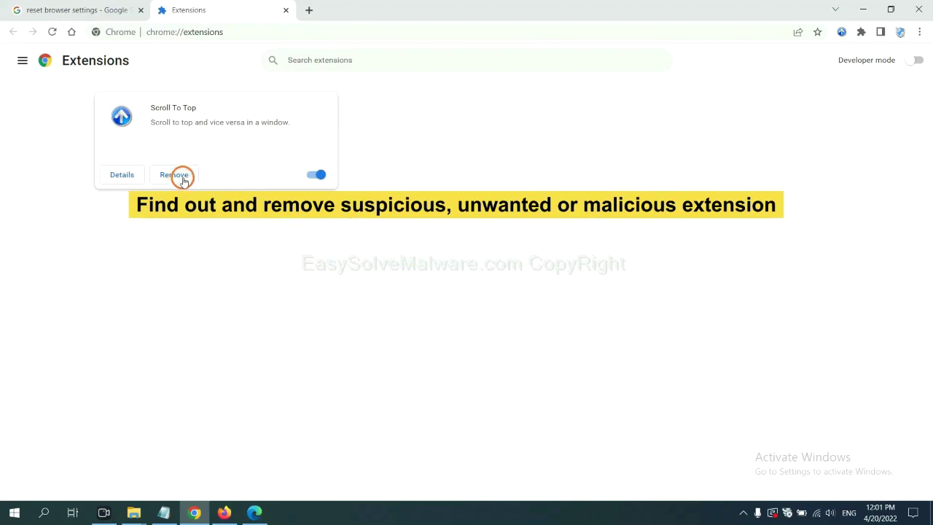
# Open Firefox's Add-ons and themes and show the GIPHY for Firefox options, then switch to Edge
pyautogui.click(223, 512)
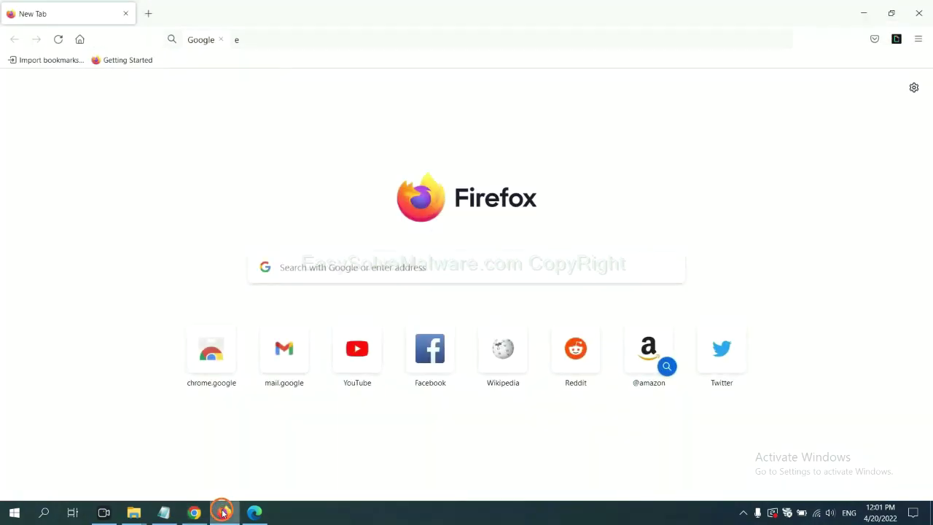
pyautogui.click(919, 39)
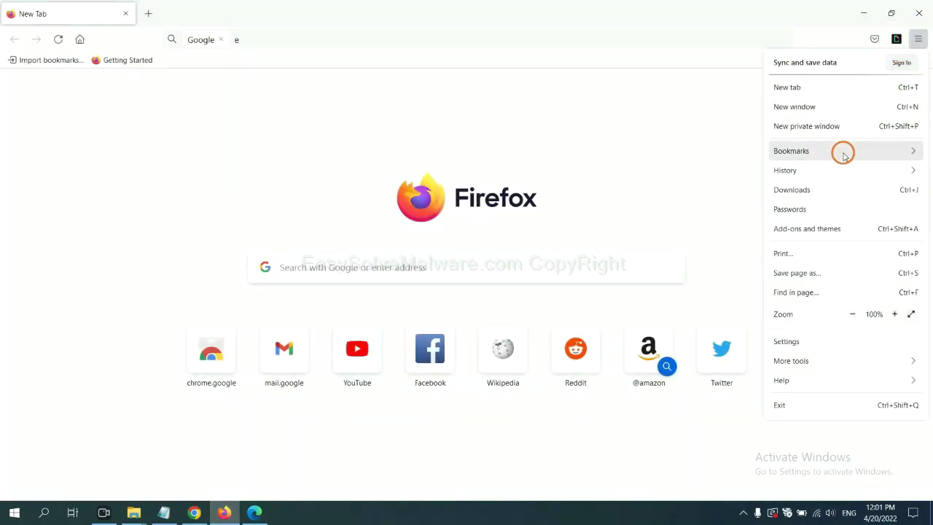
pyautogui.click(813, 232)
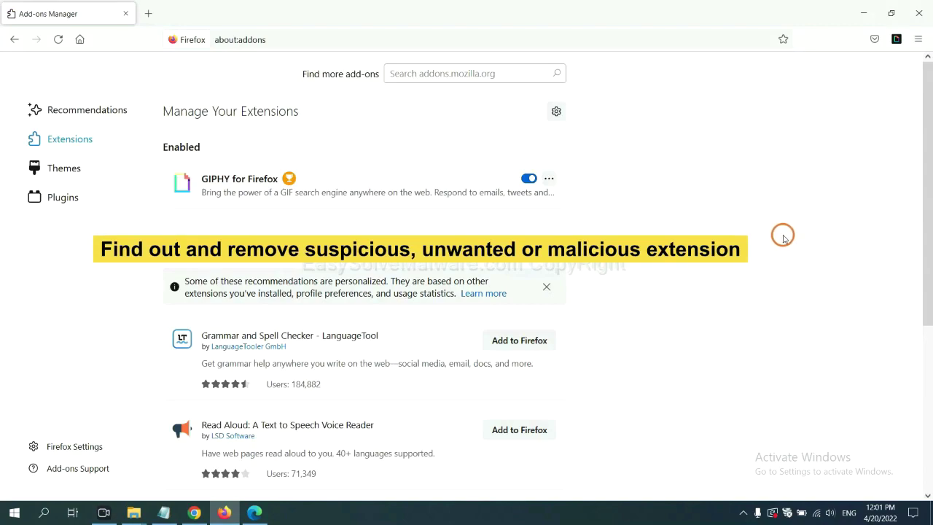
pyautogui.click(549, 180)
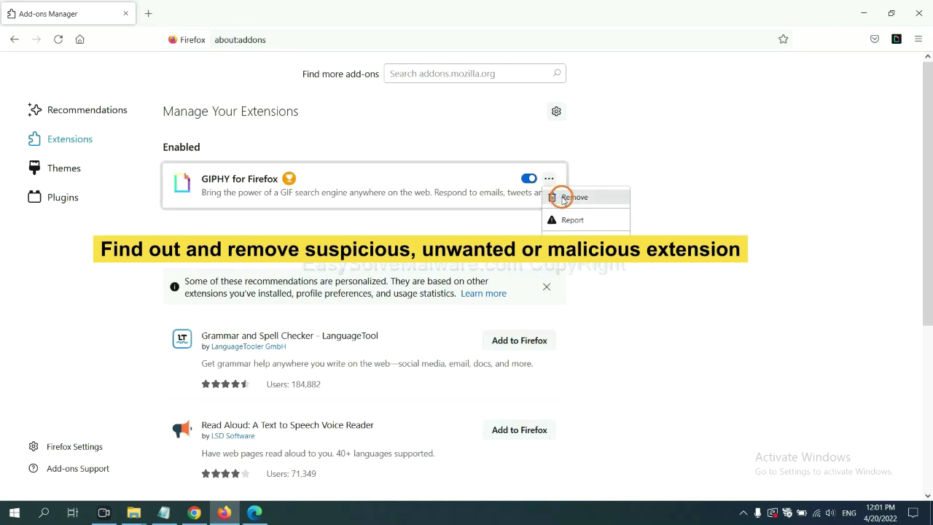
pyautogui.click(254, 515)
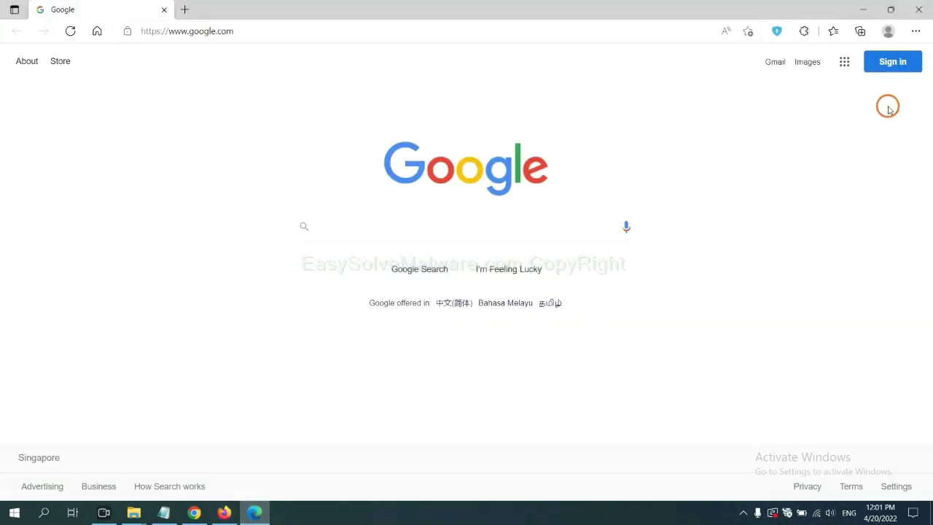
# Remove the ArcVpn Free Fast VPN Proxy extension in Edge, then show the desktop
pyautogui.click(914, 34)
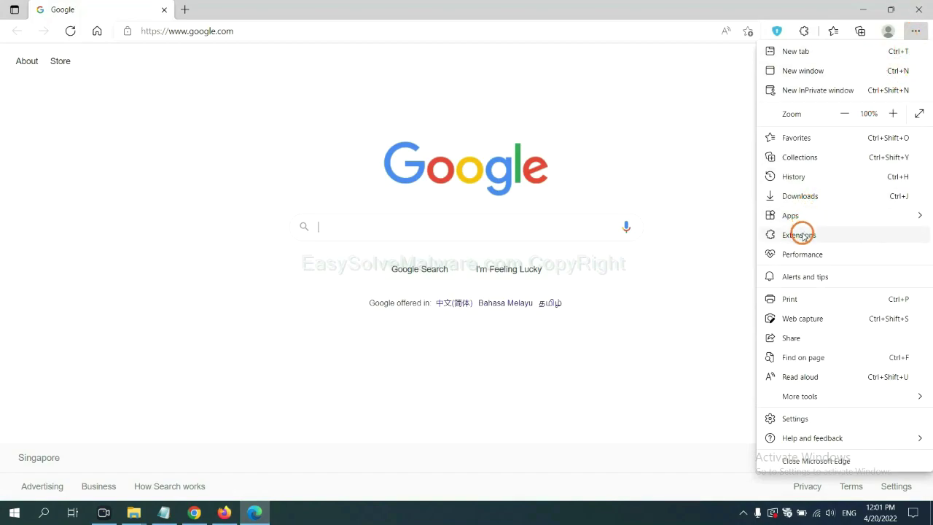
pyautogui.rightClick(803, 236)
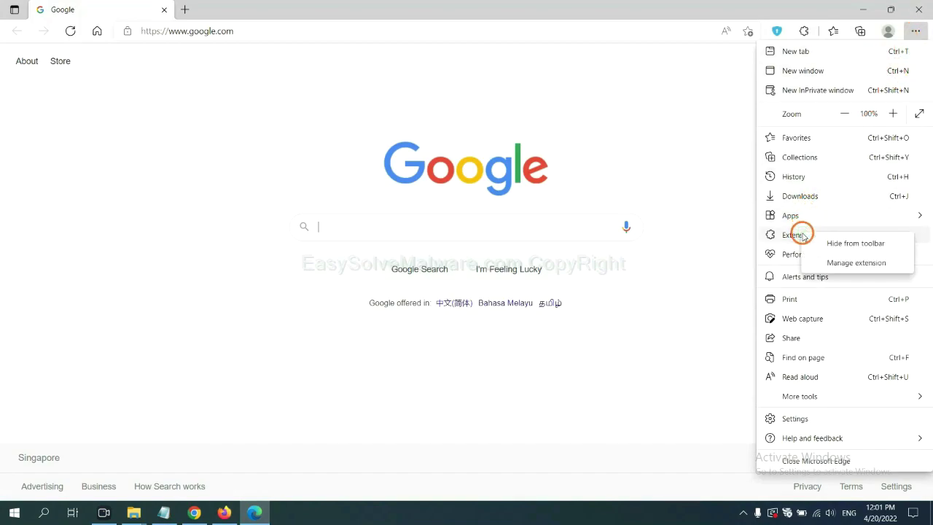
pyautogui.click(837, 263)
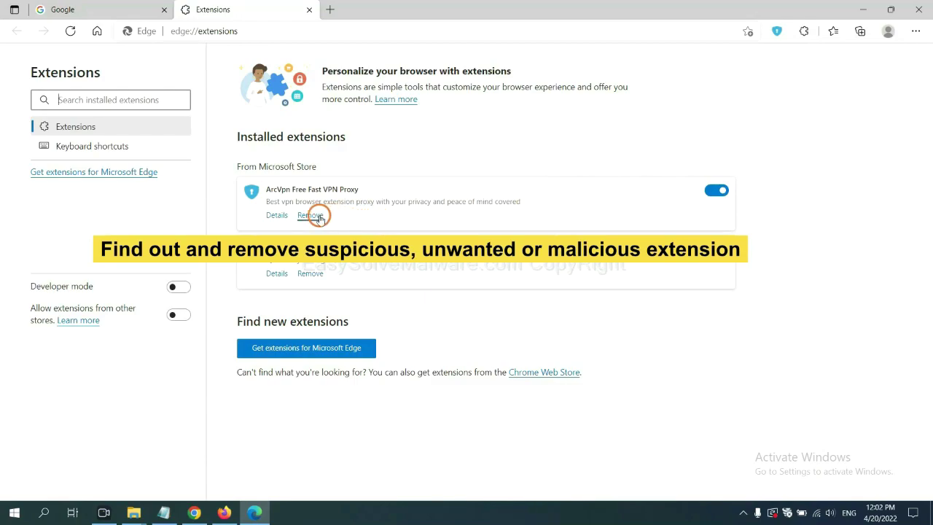
pyautogui.click(318, 218)
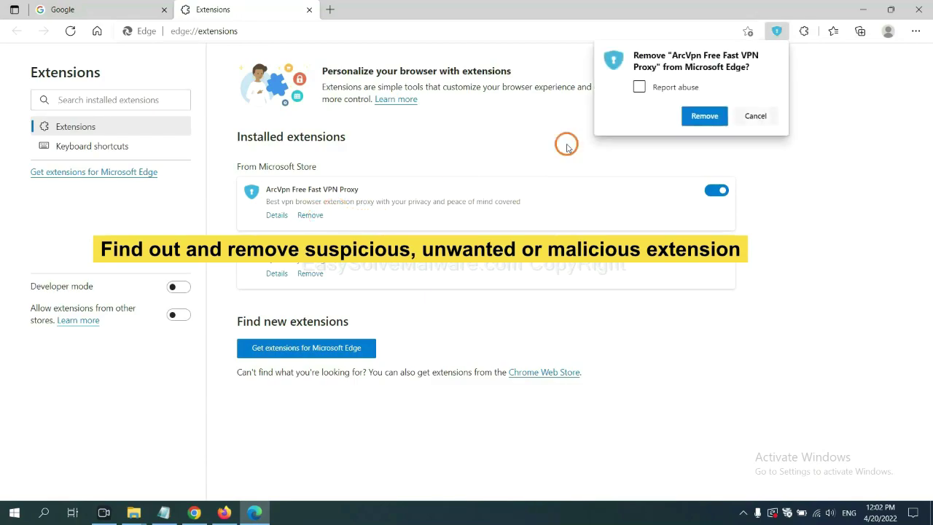
pyautogui.click(694, 116)
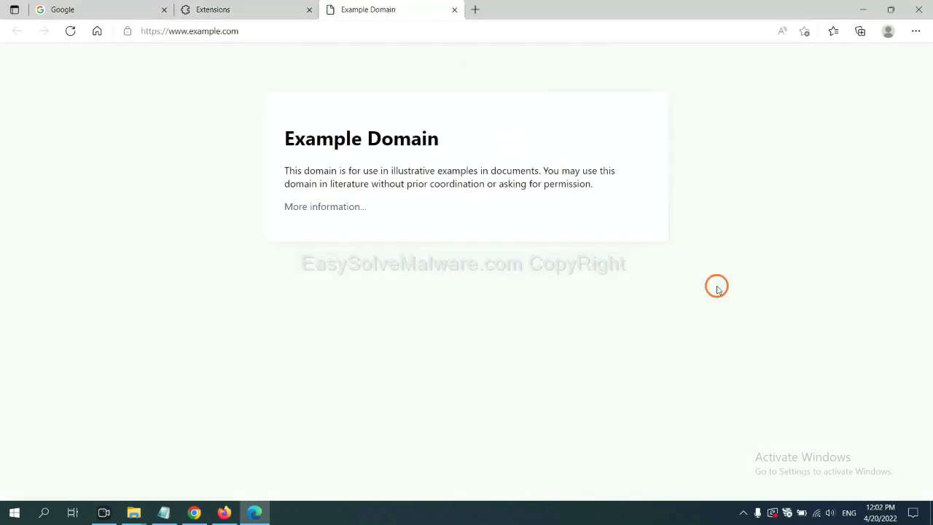
pyautogui.click(929, 516)
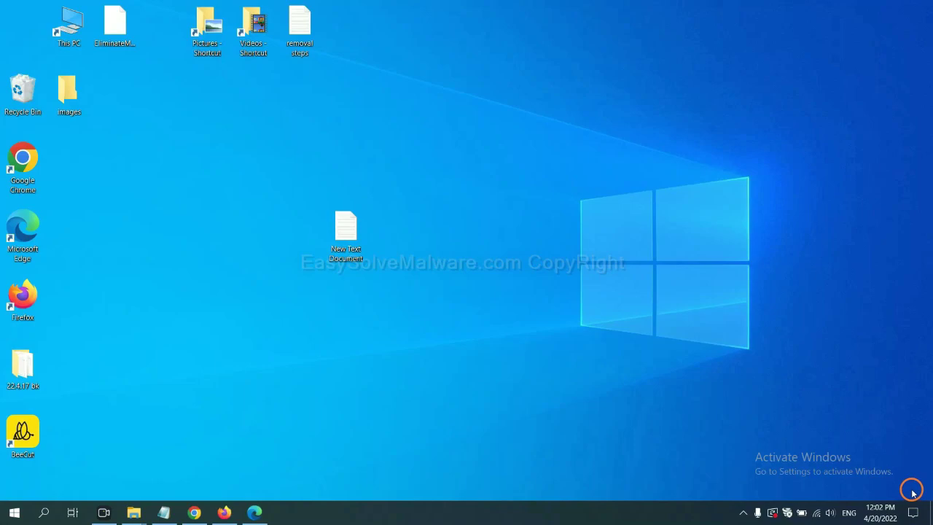
# Reopen Notepad and highlight the step 4 instructions about opening regedit
pyautogui.click(631, 285)
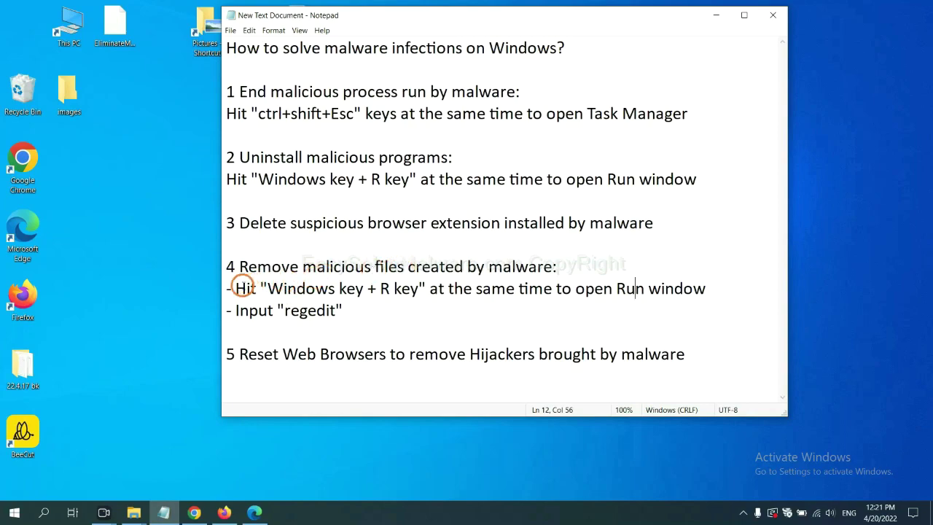
pyautogui.moveTo(240, 289); pyautogui.dragTo(529, 302)
pyautogui.click(540, 290)
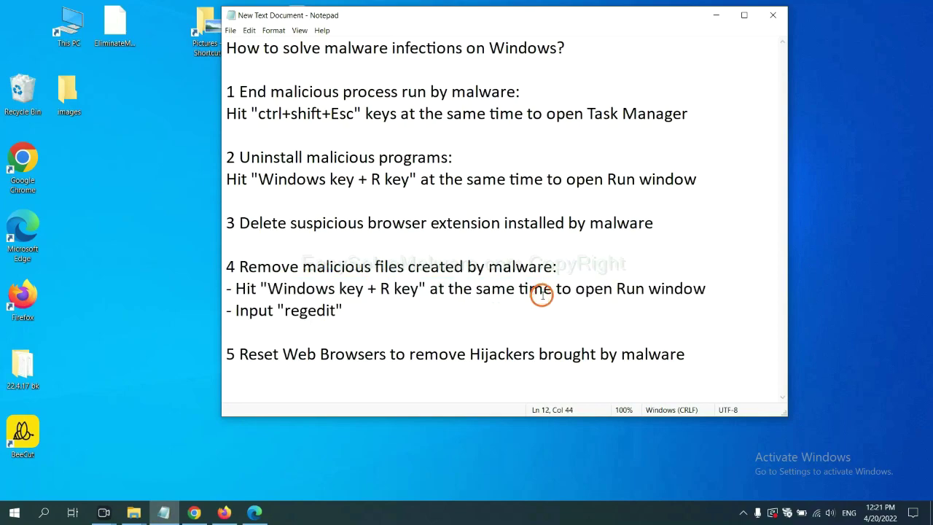
# Launch Registry Editor by running regedit from the Run dialog
pyautogui.press('super+r')
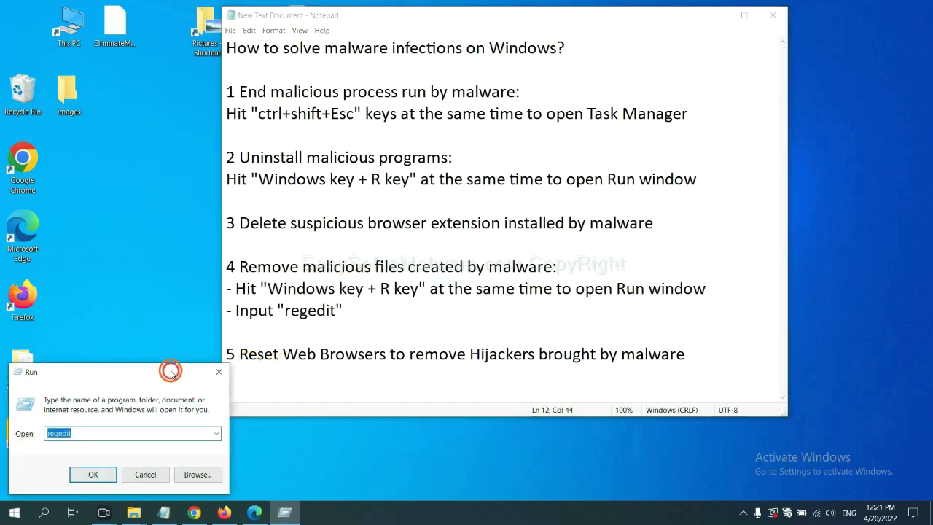
pyautogui.moveTo(171, 370); pyautogui.dragTo(741, 191)
pyautogui.click(670, 252)
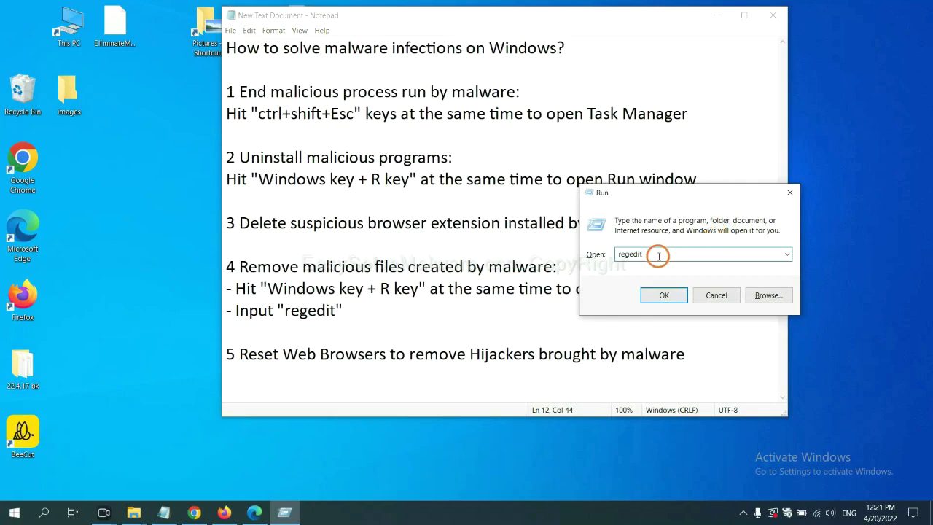
pyautogui.click(663, 295)
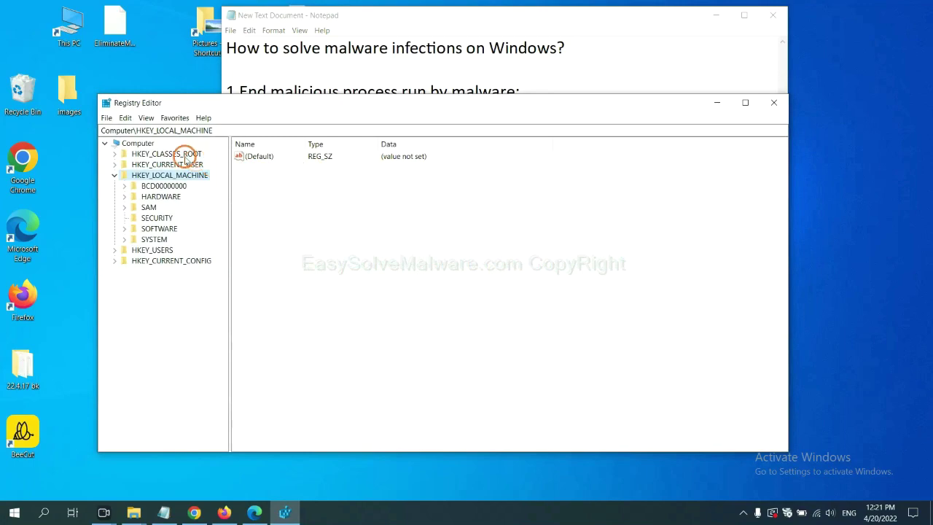
# Search the registry for the malware name 'be', starting from HKEY_LOCAL_MACHINE
pyautogui.click(128, 118)
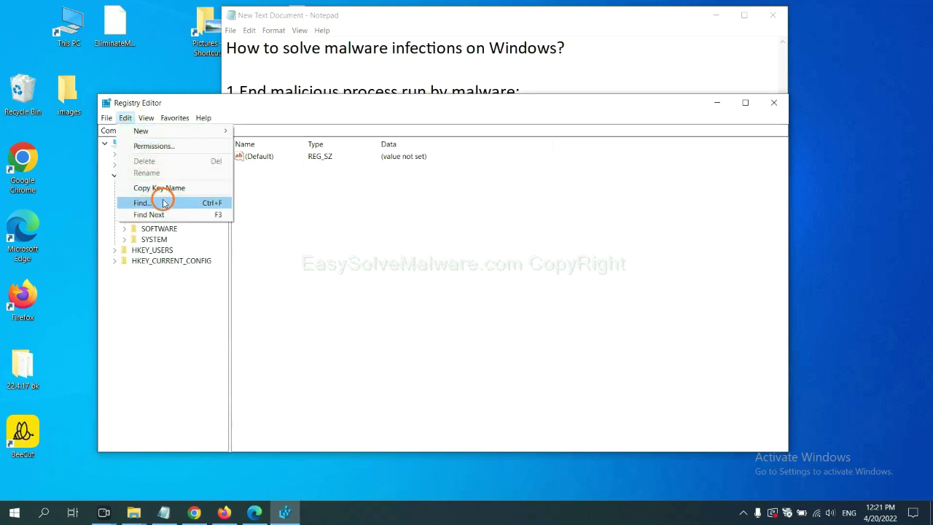
pyautogui.click(164, 204)
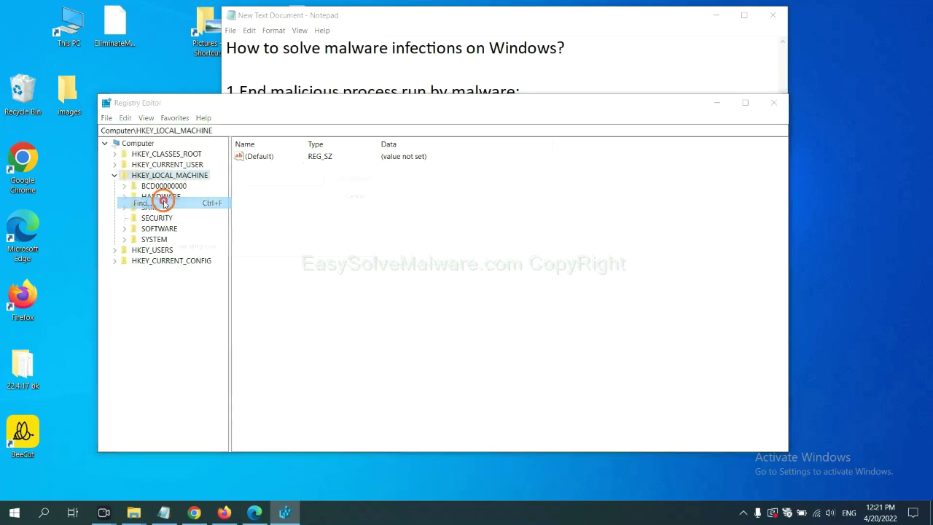
pyautogui.moveTo(267, 156); pyautogui.dragTo(358, 178)
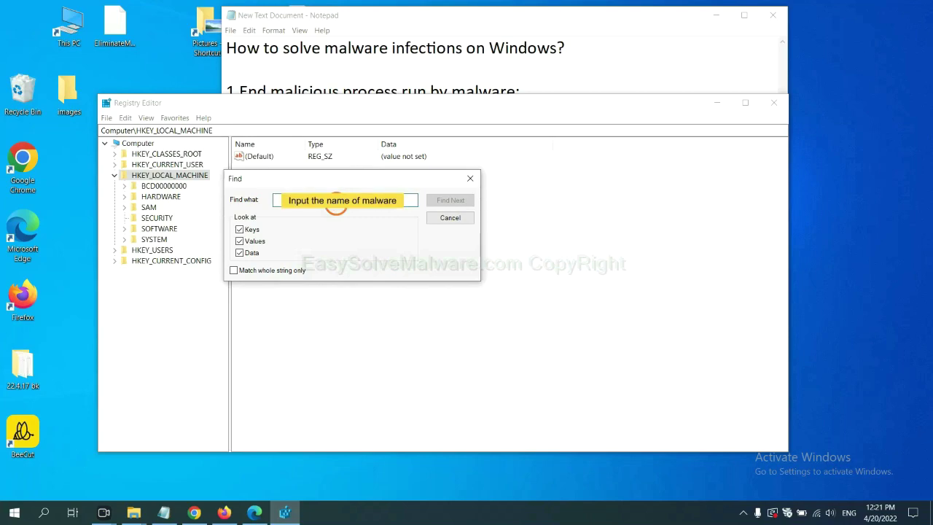
pyautogui.write('be')
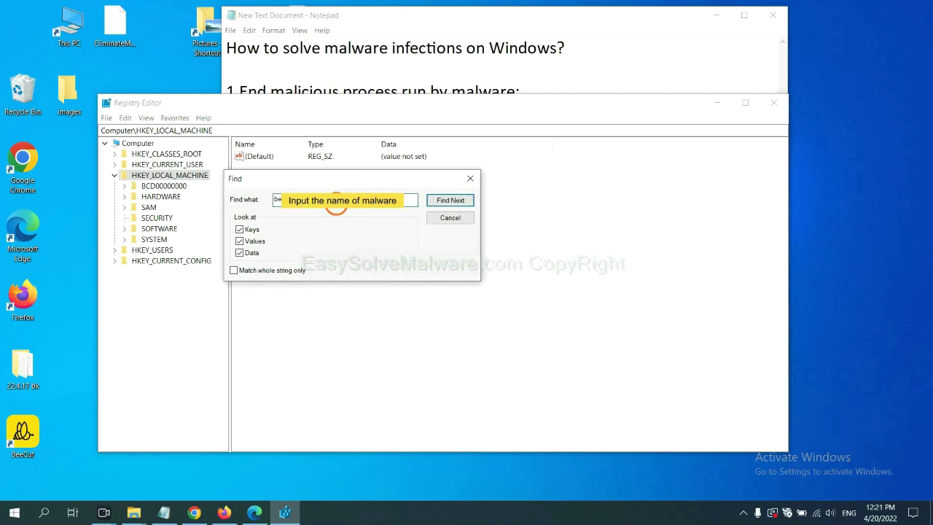
pyautogui.click(450, 200)
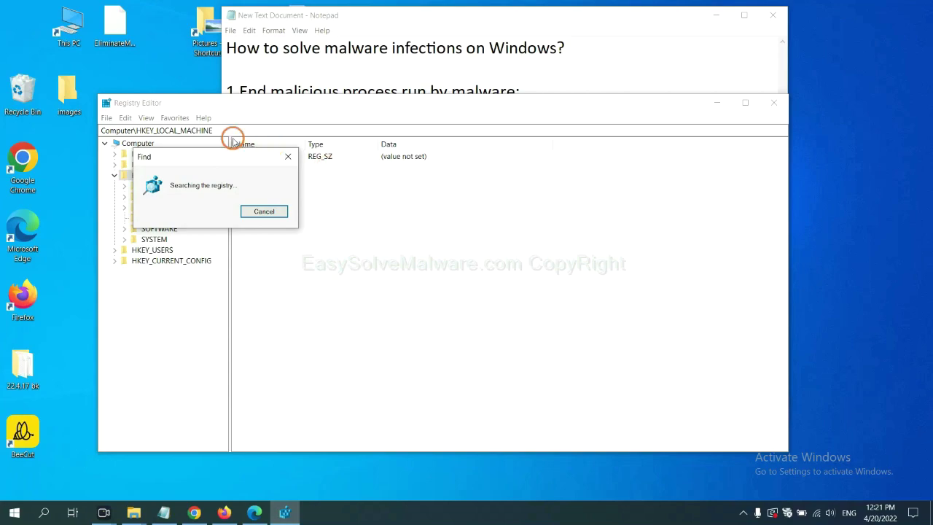
# Bring up the context menu of the FEATURE_BROWSER_EMULATION key holding the BeeCut.exe value
pyautogui.moveTo(243, 152); pyautogui.dragTo(389, 153)
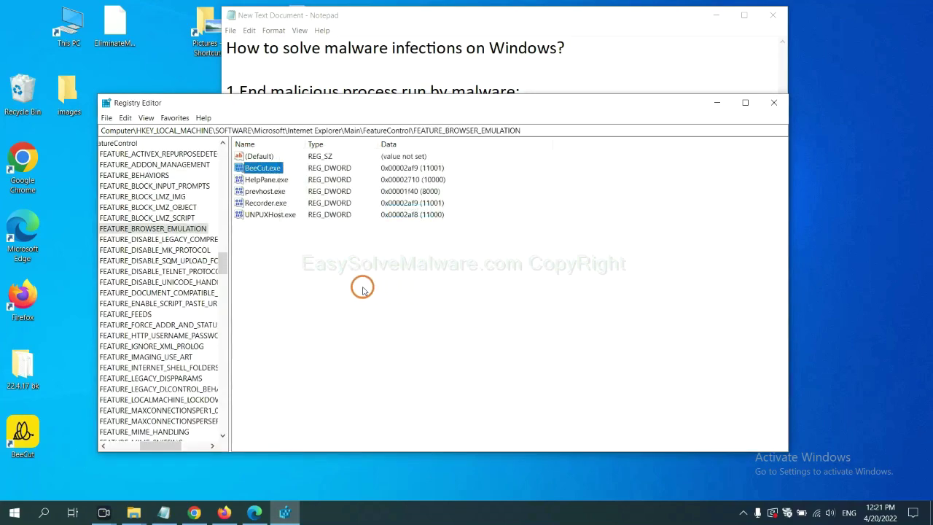
pyautogui.moveTo(157, 447)
pyautogui.mouseDown()
pyautogui.moveTo(136, 438)
pyautogui.moveTo(150, 443)
pyautogui.mouseUp()
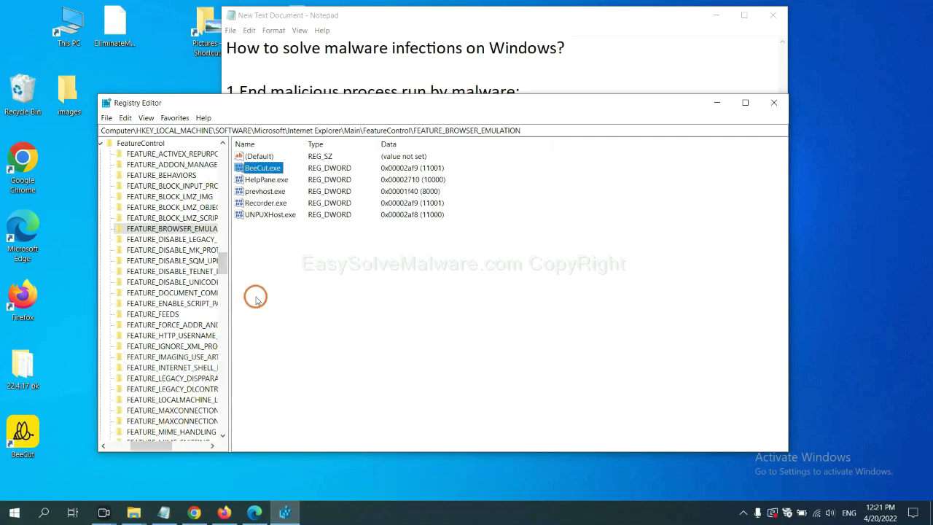
pyautogui.rightClick(188, 231)
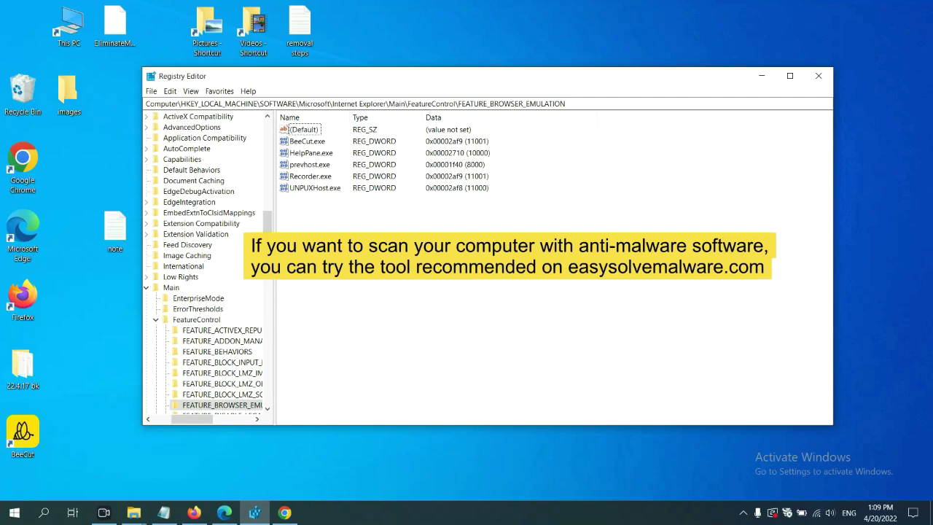
# Scroll through the EasySolveMalware removal guide in Chrome to review its quick menu
pyautogui.click(285, 513)
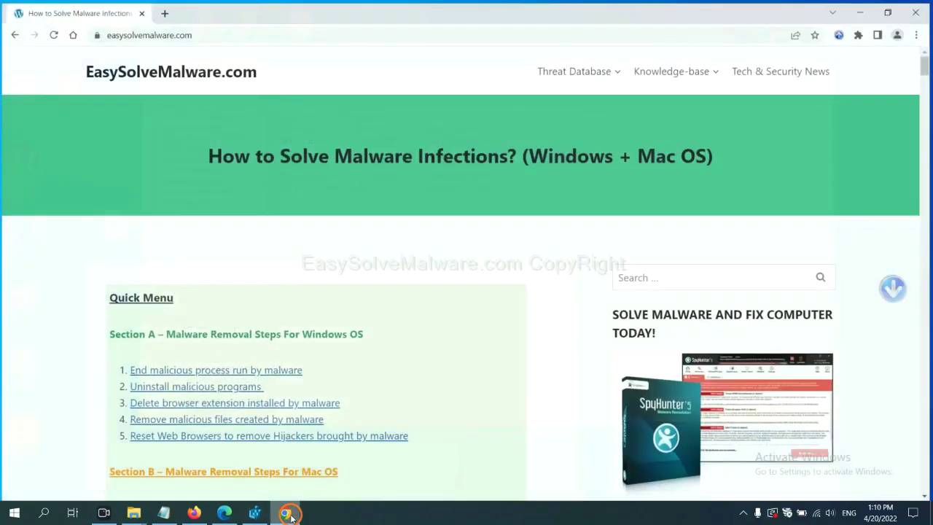
pyautogui.scroll(-1, 672, 321)
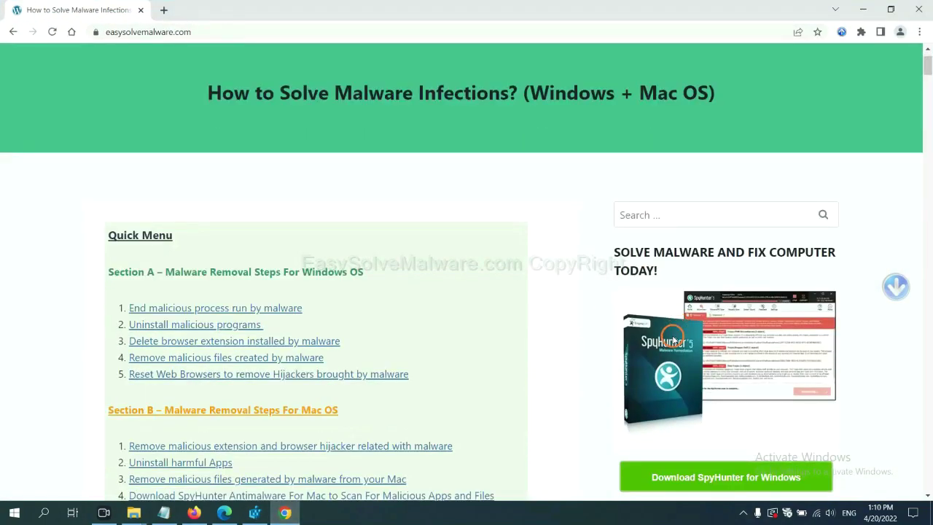
pyautogui.scroll(1, 667, 328)
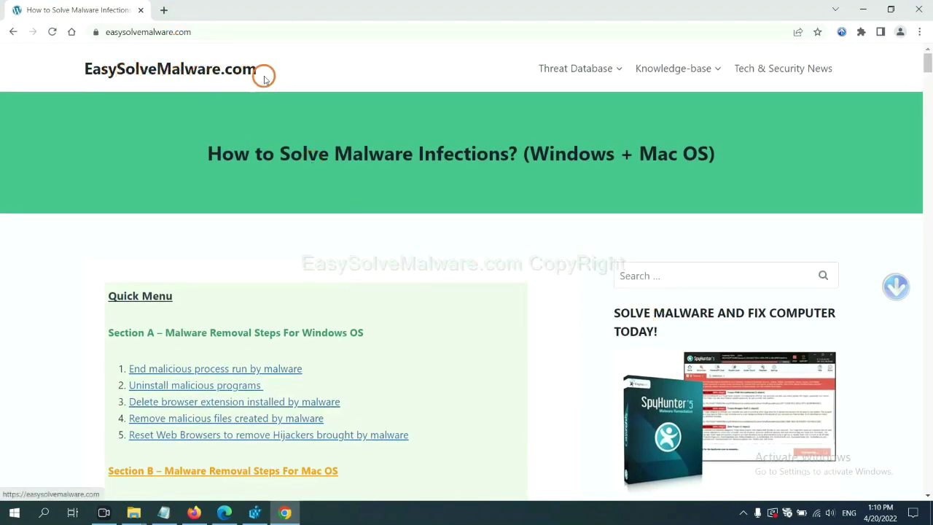
pyautogui.scroll(-3, 775, 359)
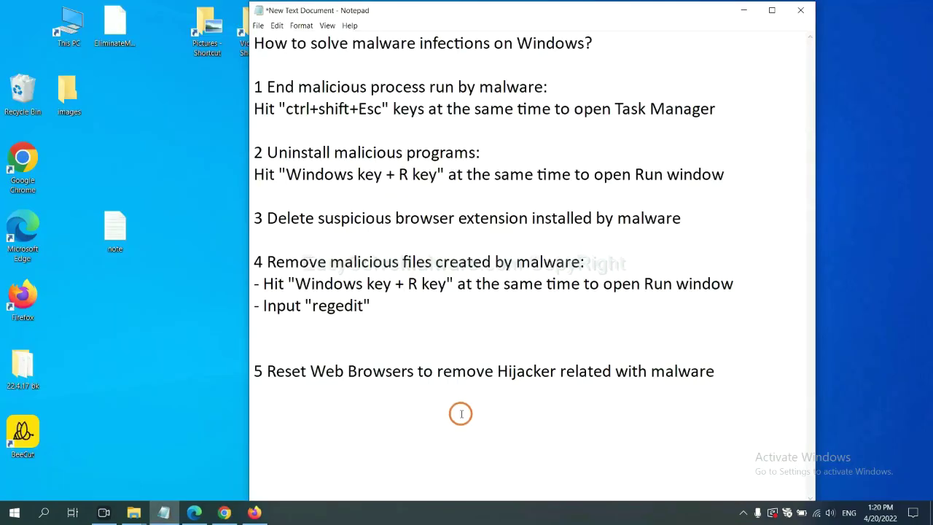
# Search Chrome's settings for 'reset' and request restoring settings to their original defaults
pyautogui.click(215, 514)
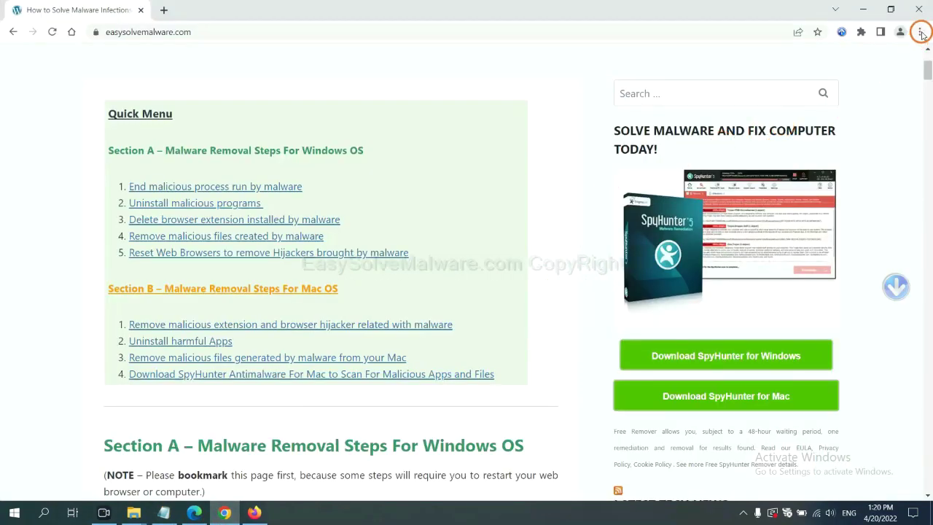
pyautogui.click(920, 33)
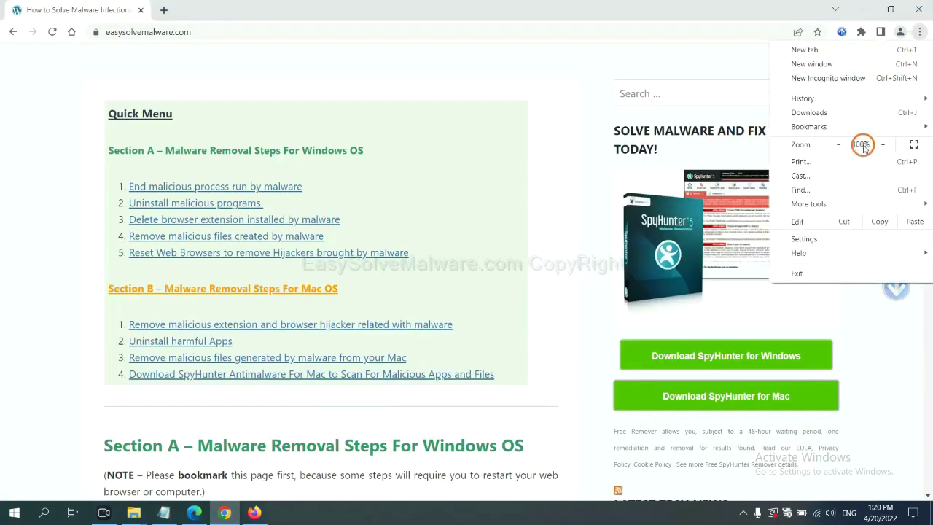
pyautogui.click(805, 237)
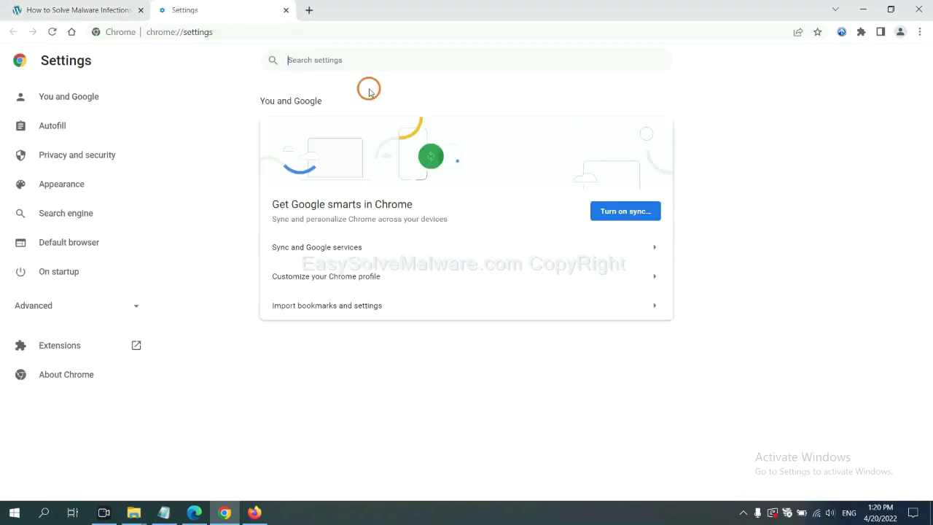
pyautogui.click(363, 67)
pyautogui.write('reset')
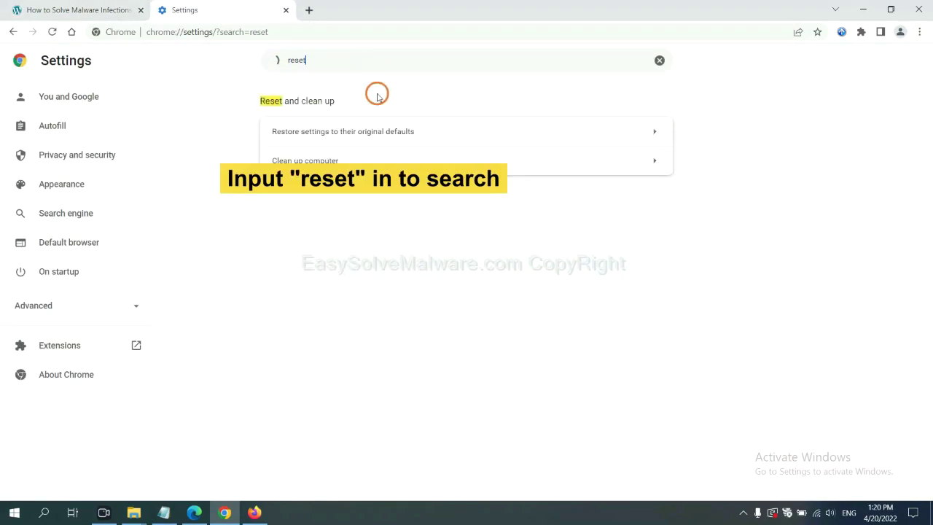
pyautogui.click(397, 131)
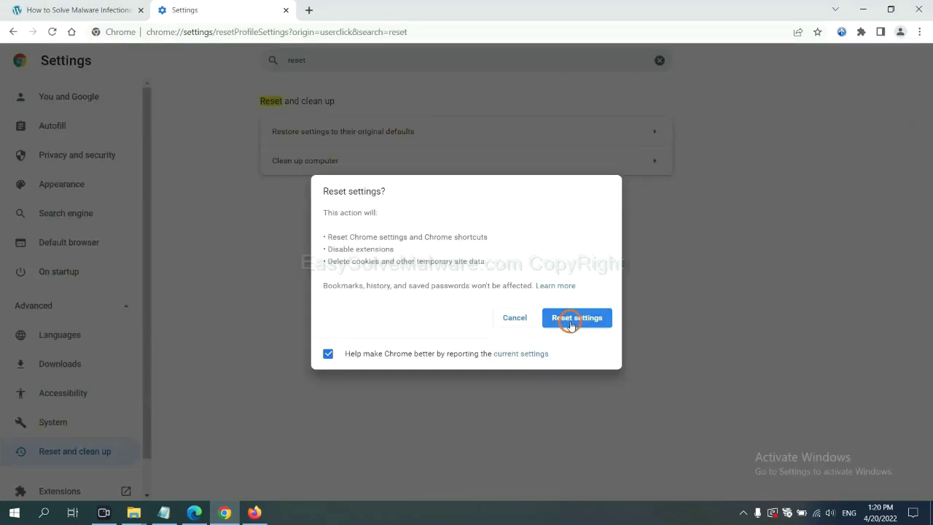
pyautogui.click(254, 512)
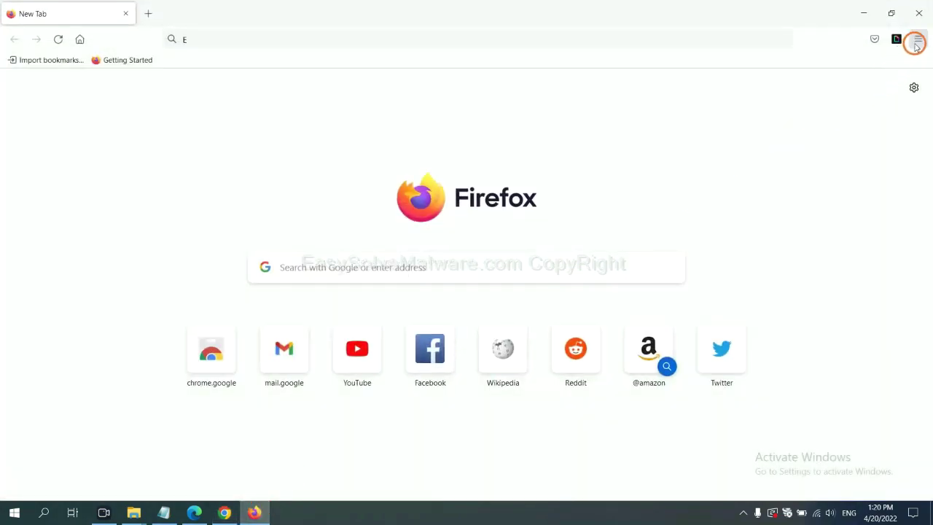
# Refresh Firefox to its default settings from the Troubleshooting Information page
pyautogui.click(918, 40)
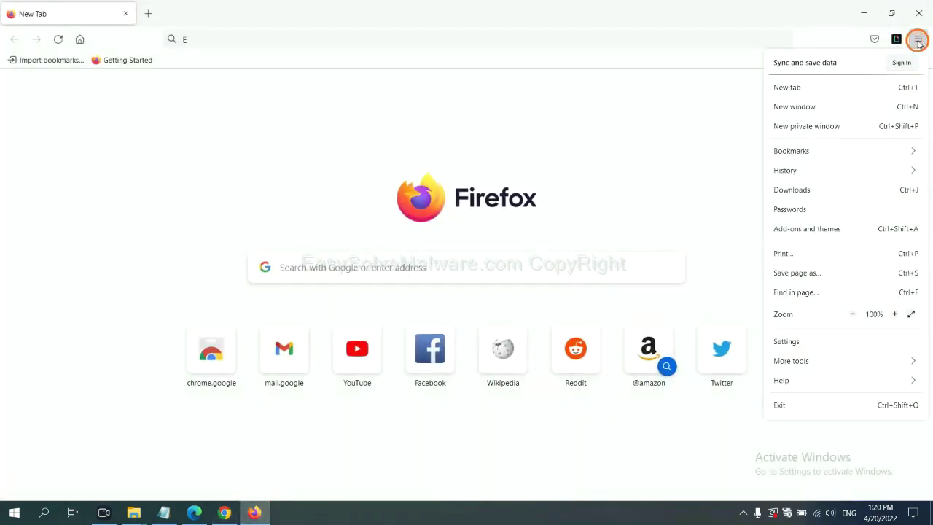
pyautogui.click(801, 380)
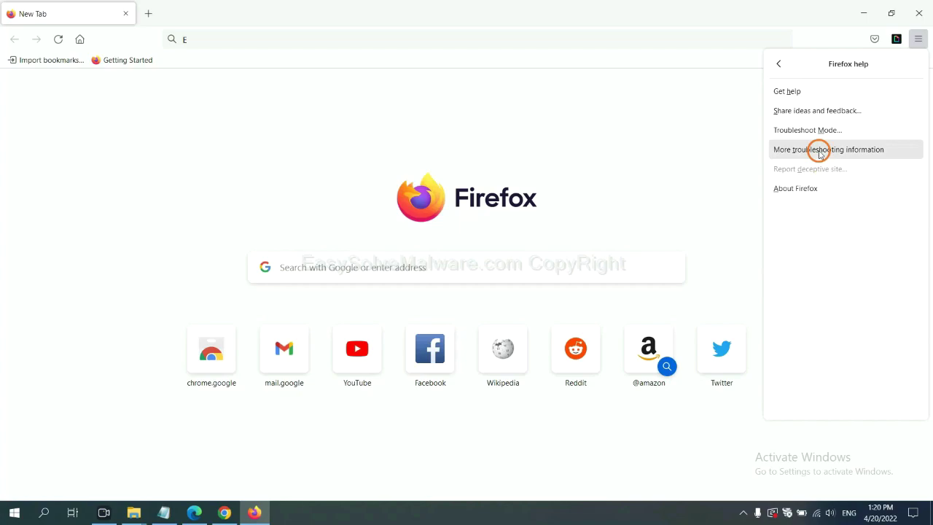
pyautogui.click(819, 151)
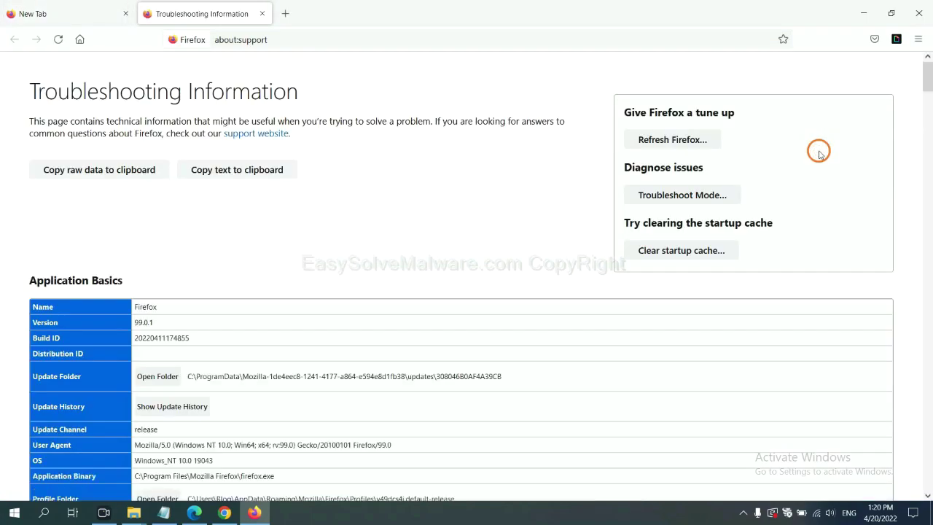
pyautogui.click(655, 142)
pyautogui.click(506, 145)
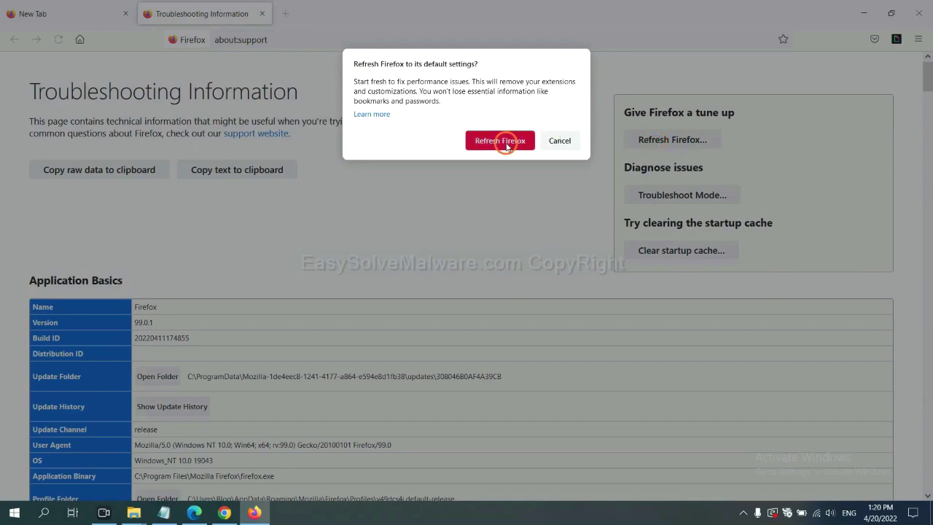
pyautogui.click(196, 501)
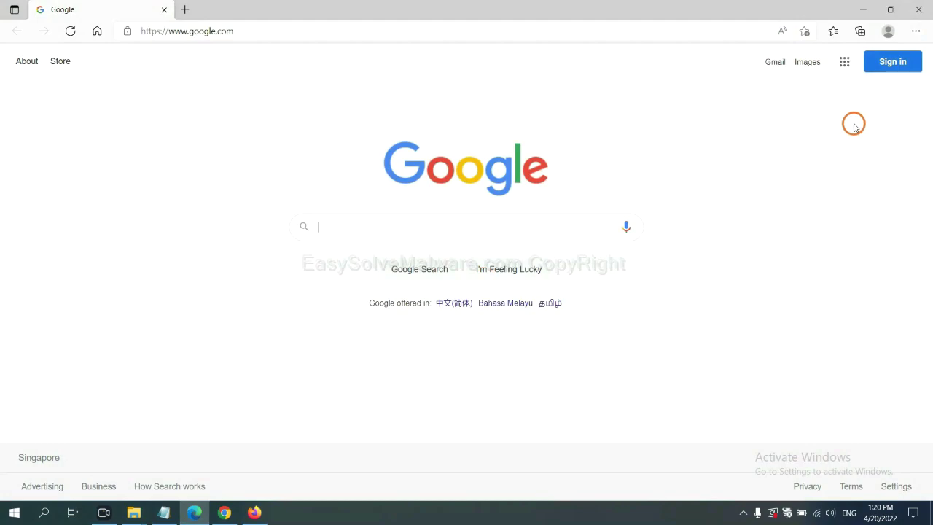
# Search Edge's settings for 'reset' and request restoring settings to their default values
pyautogui.click(916, 31)
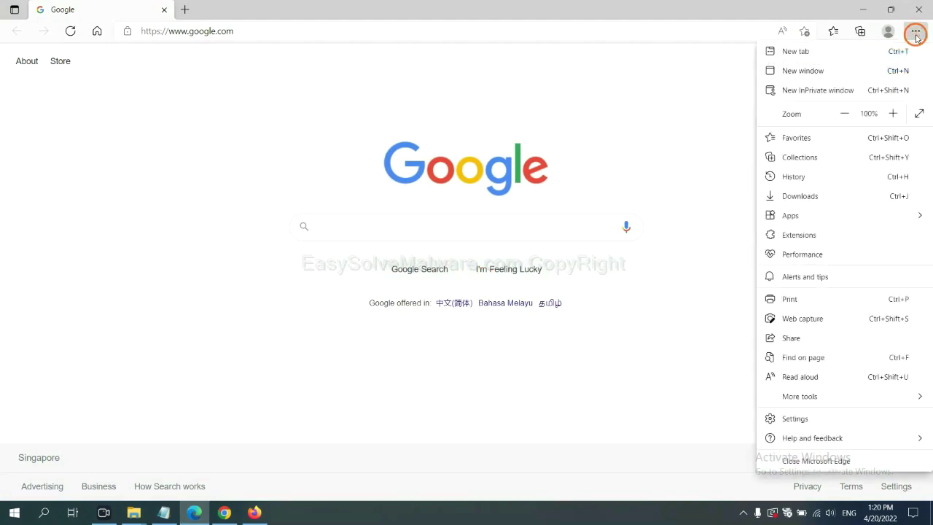
pyautogui.click(796, 418)
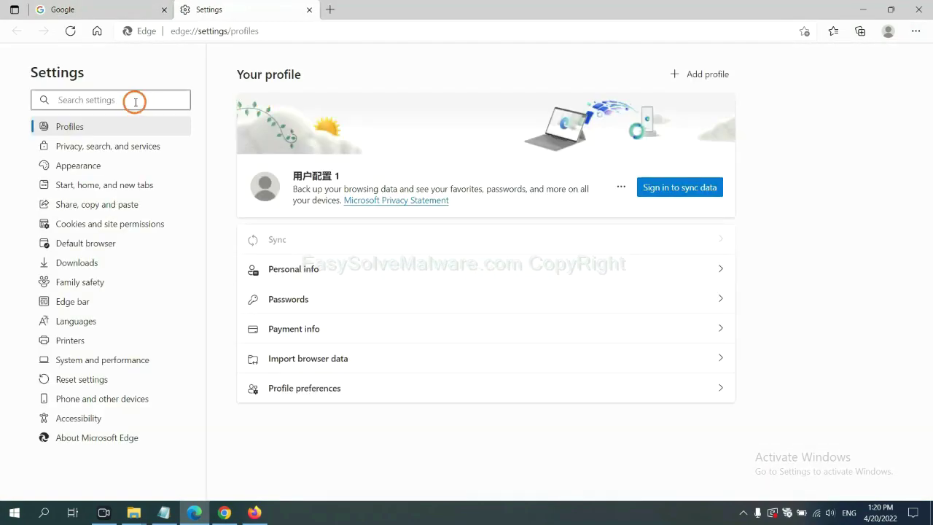
pyautogui.write('re')
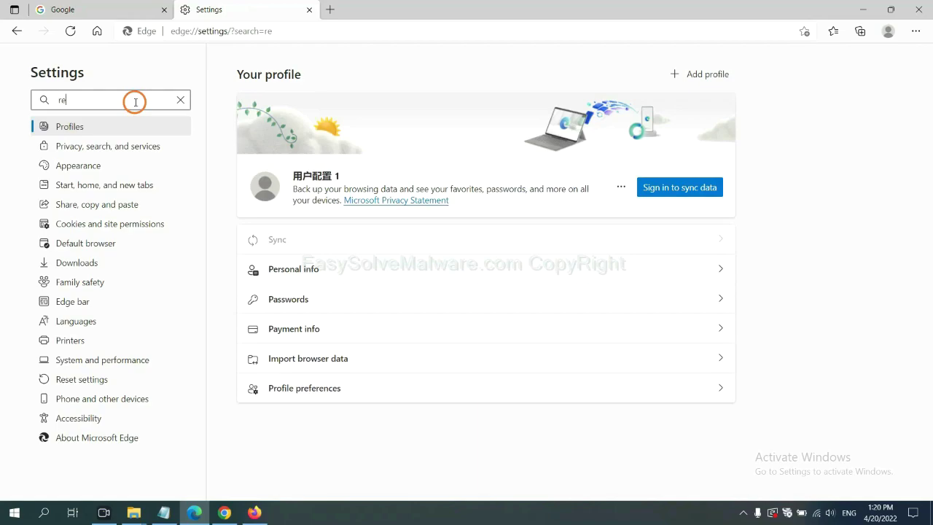
pyautogui.write('set')
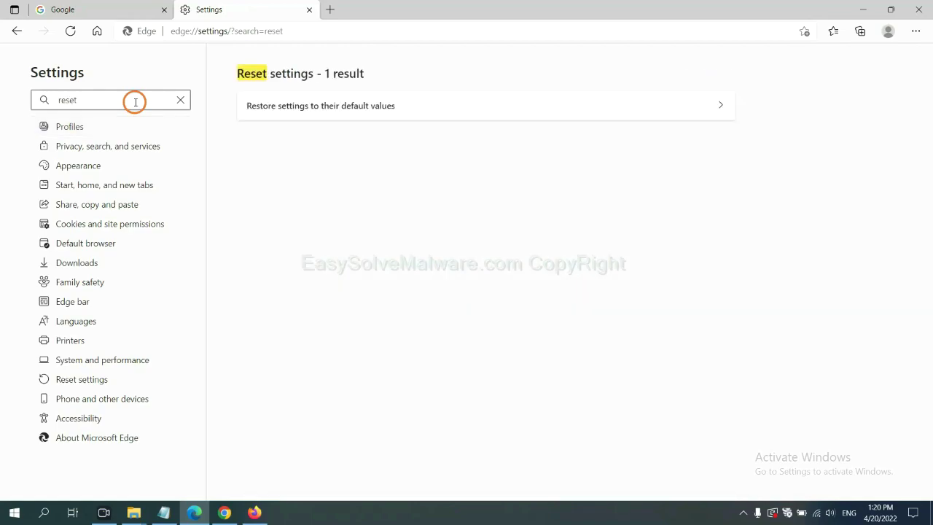
pyautogui.click(326, 104)
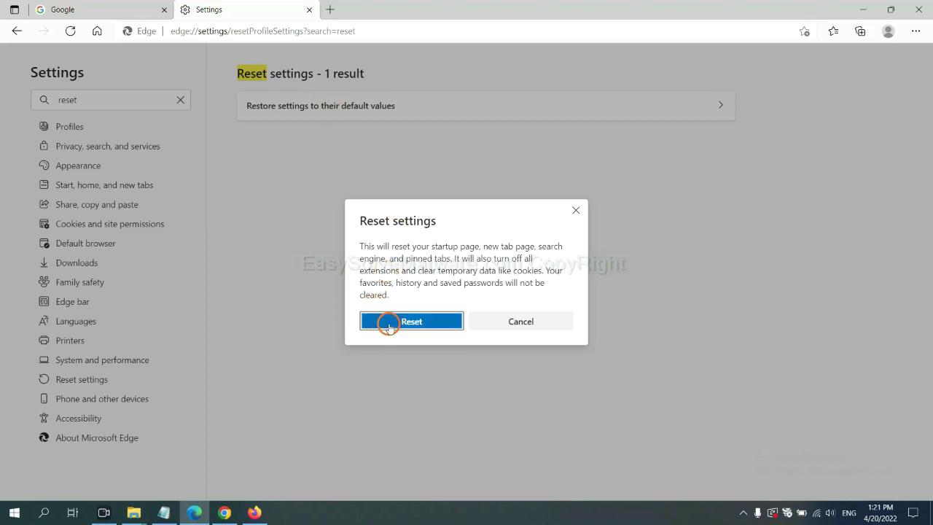